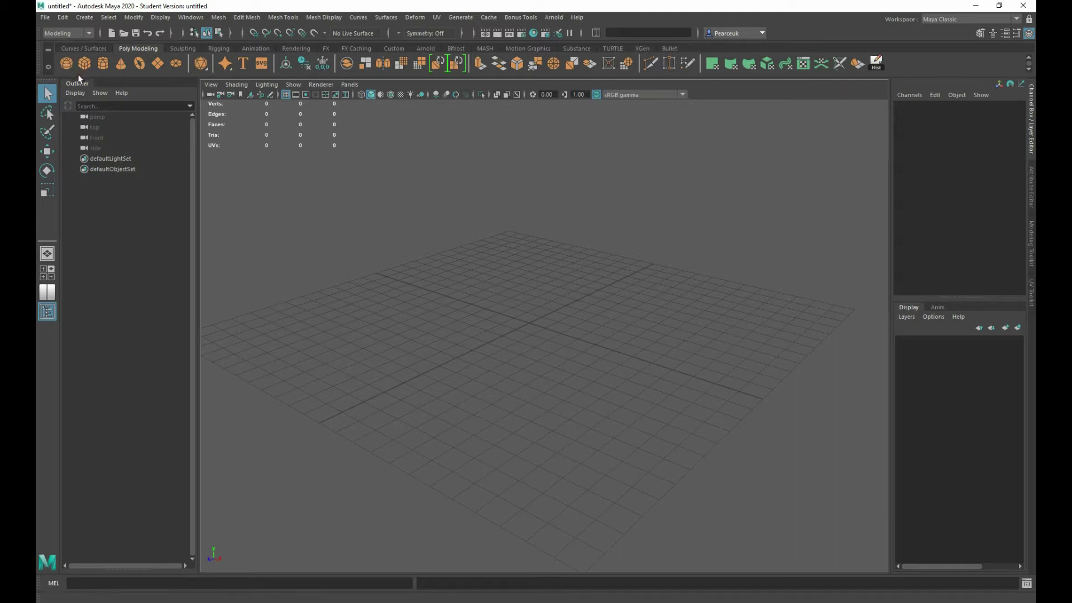
Collapse the Outliner to give the perspective viewport more width.
{"action": "left_click_drag", "start_coordinate": [77, 84], "coordinate": [66, 94]}
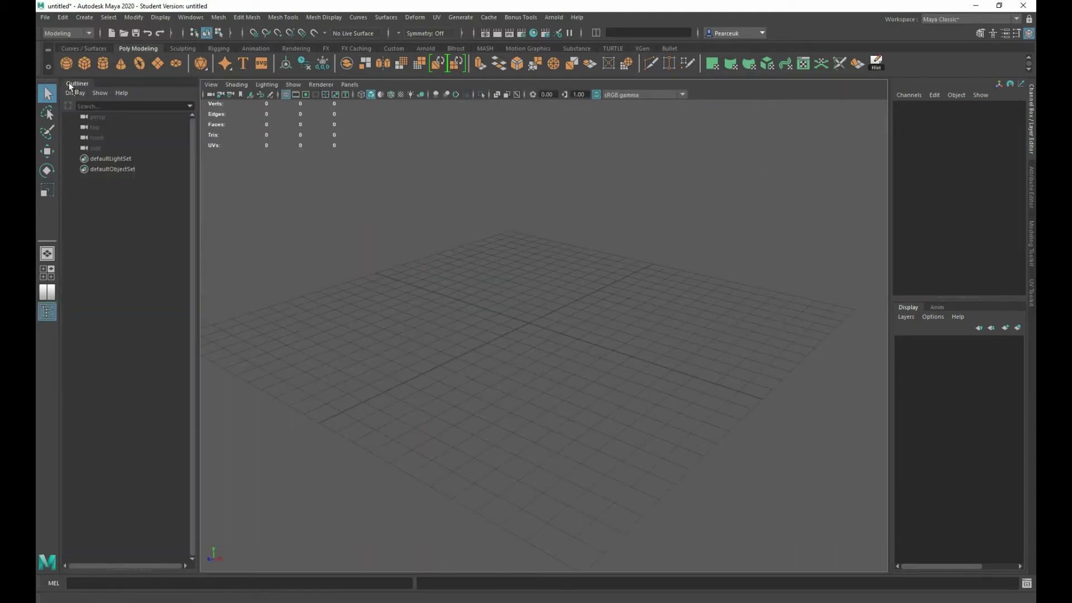
{"action": "left_click", "coordinate": [185, 18]}
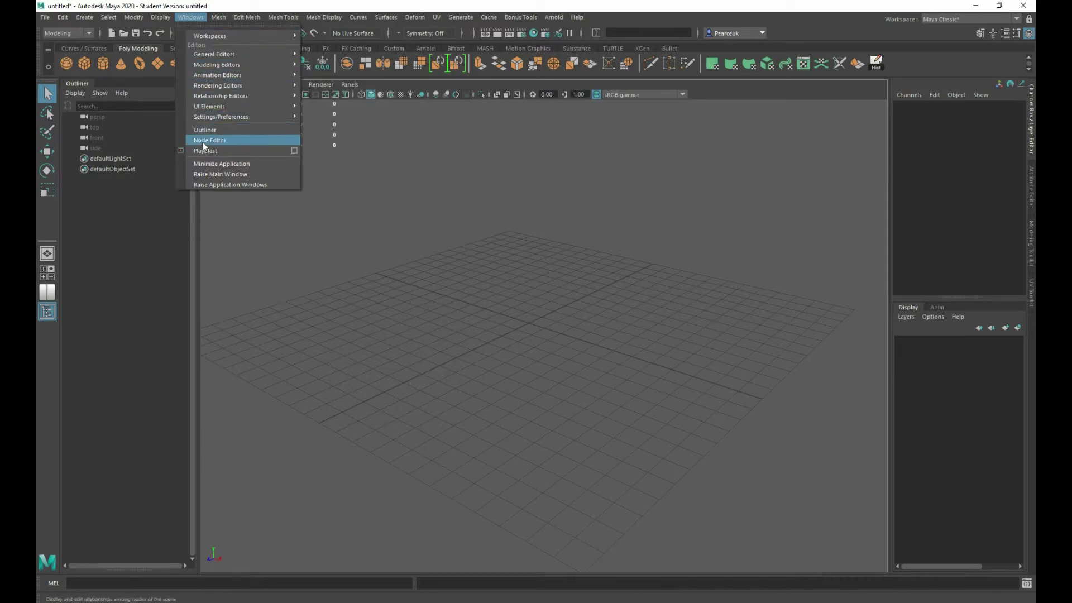
{"action": "left_click", "coordinate": [129, 246]}
{"action": "left_click", "coordinate": [87, 84]}
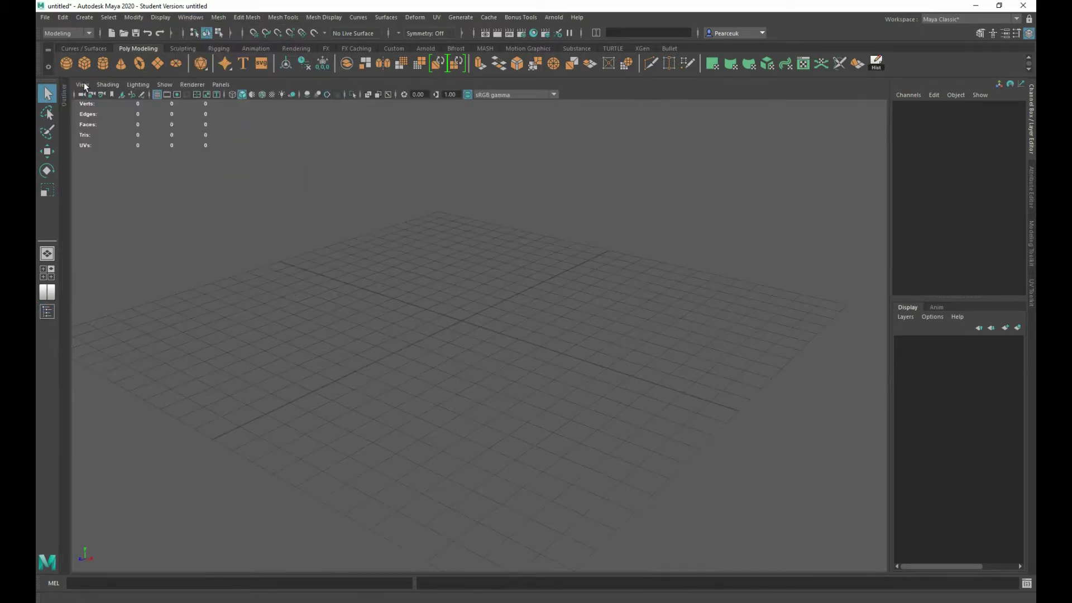
Collapse the Channel Box sidebar, check the UV Toolkit, and bring the Channel Box back into view.
{"action": "left_click", "coordinate": [1032, 134]}
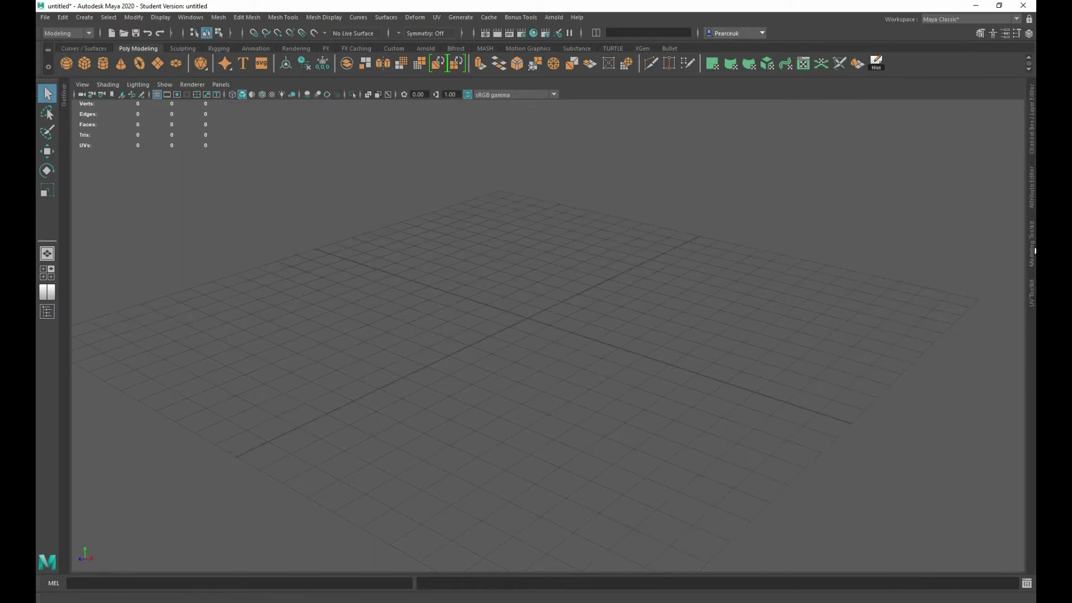
{"action": "left_click", "coordinate": [1031, 293]}
{"action": "left_click", "coordinate": [1033, 291]}
{"action": "left_click", "coordinate": [1031, 117]}
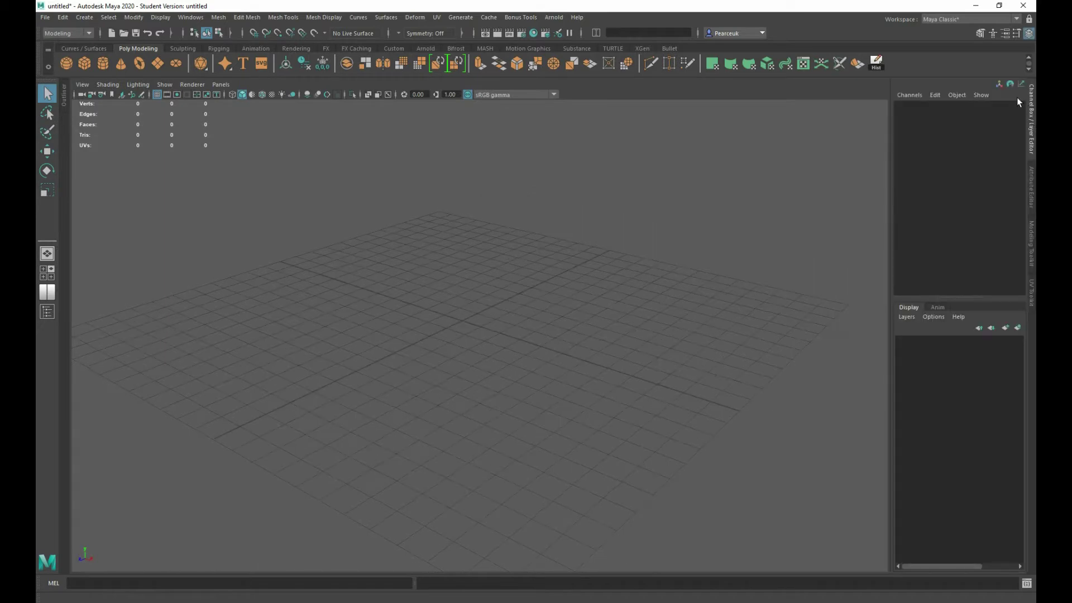
Toggle the Modeling Toolkit, Human IK, Attribute Editor and Tool Settings to view each, ending with the Channel Box shown again.
{"action": "left_click", "coordinate": [1031, 38]}
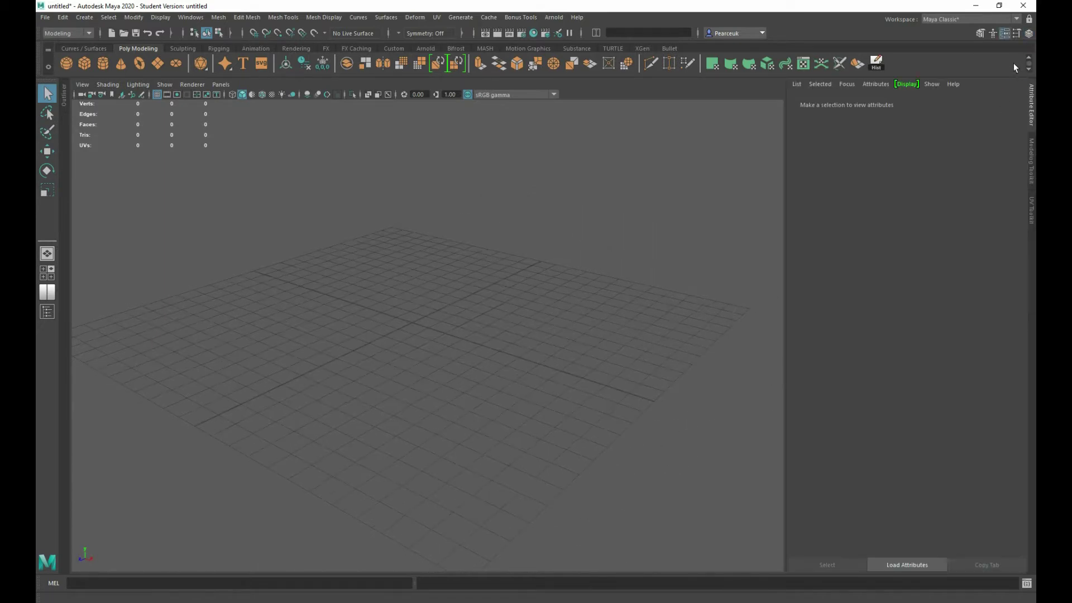
{"action": "left_click", "coordinate": [981, 33]}
{"action": "left_click", "coordinate": [992, 35]}
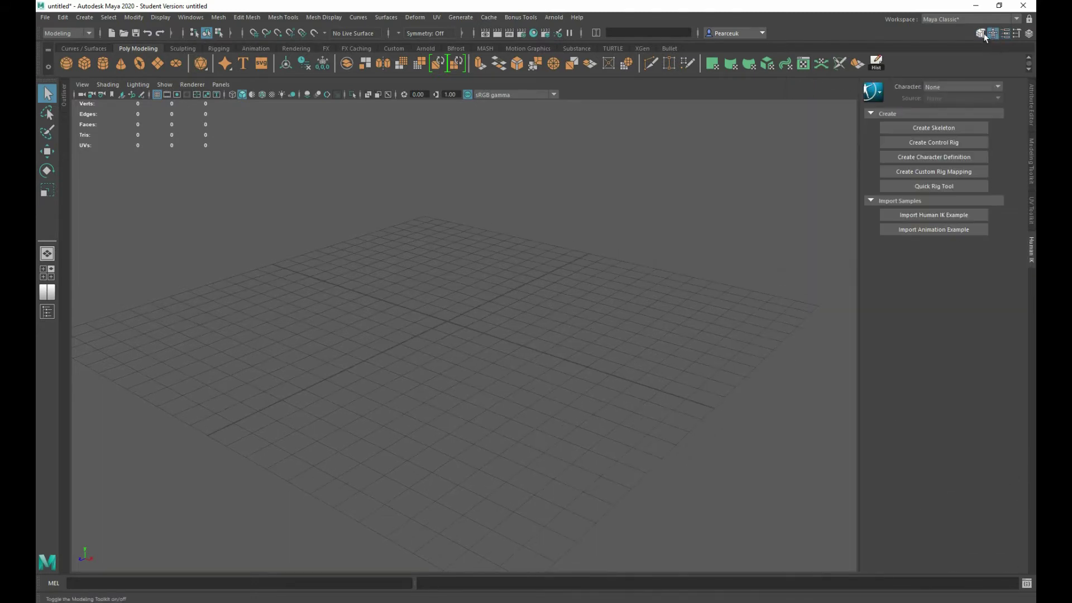
{"action": "left_click", "coordinate": [993, 37]}
{"action": "left_click", "coordinate": [1010, 37]}
{"action": "left_click", "coordinate": [1018, 33]}
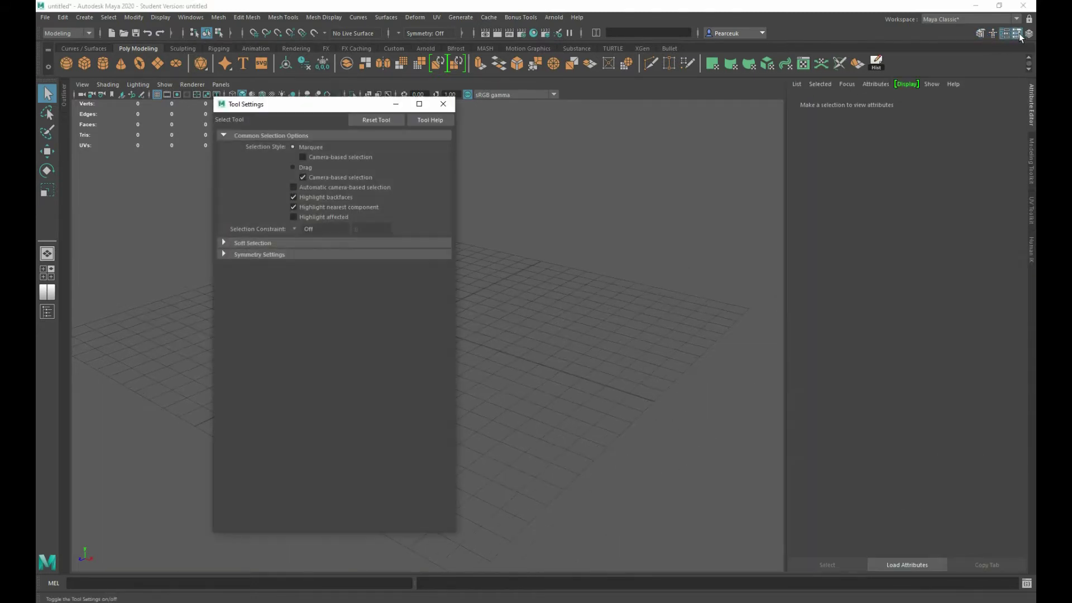
{"action": "left_click", "coordinate": [443, 104]}
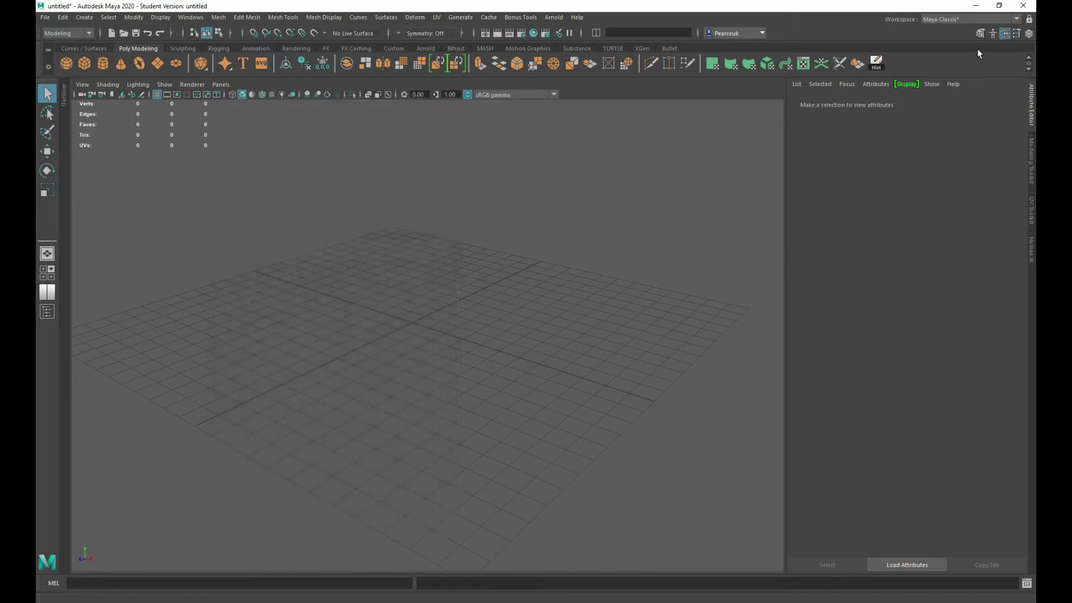
{"action": "left_click", "coordinate": [1026, 35]}
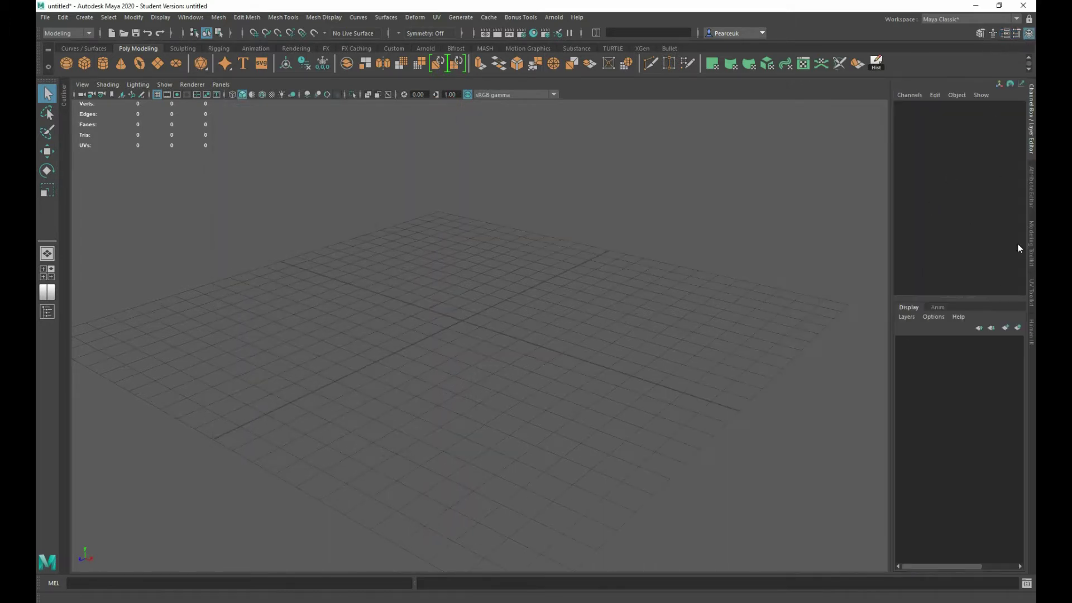
Keep the tab direction of the Channel Box sidebar set to Right.
{"action": "right_click", "coordinate": [1033, 102]}
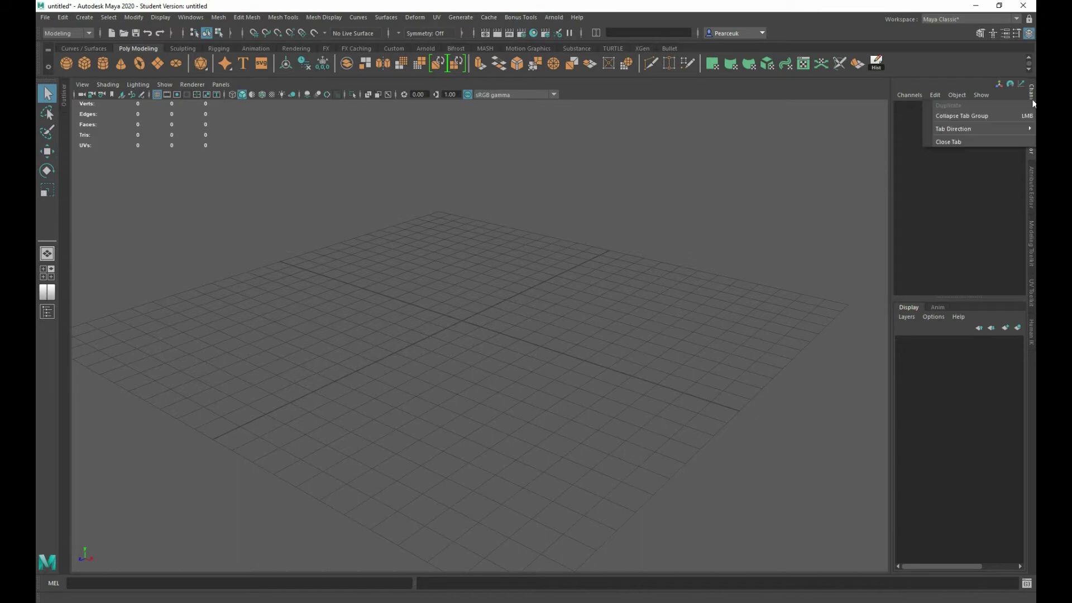
{"action": "mouse_move", "coordinate": [994, 133]}
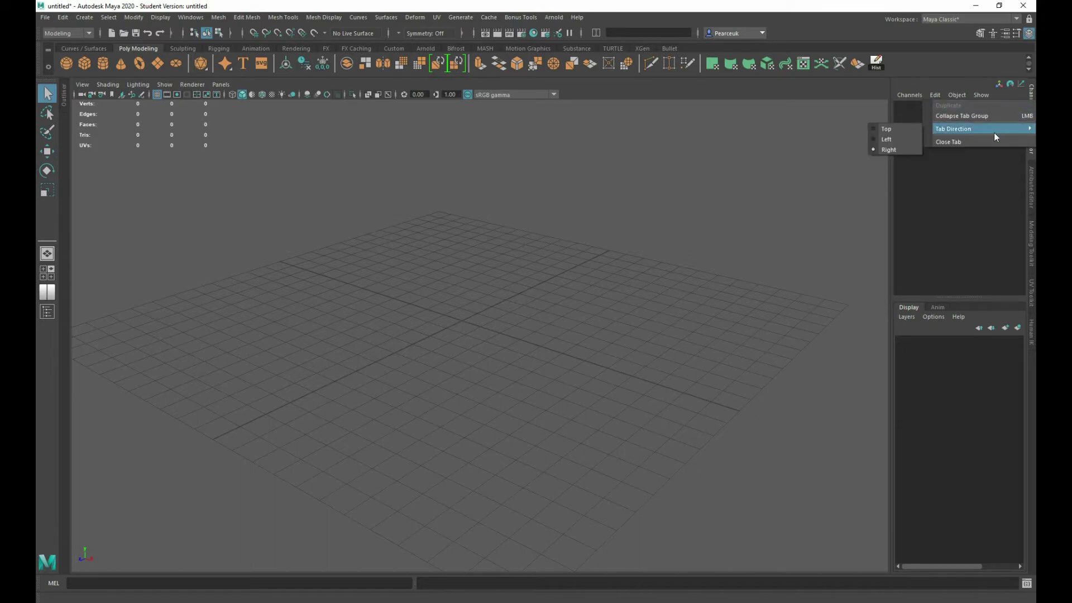
{"action": "left_click", "coordinate": [903, 150]}
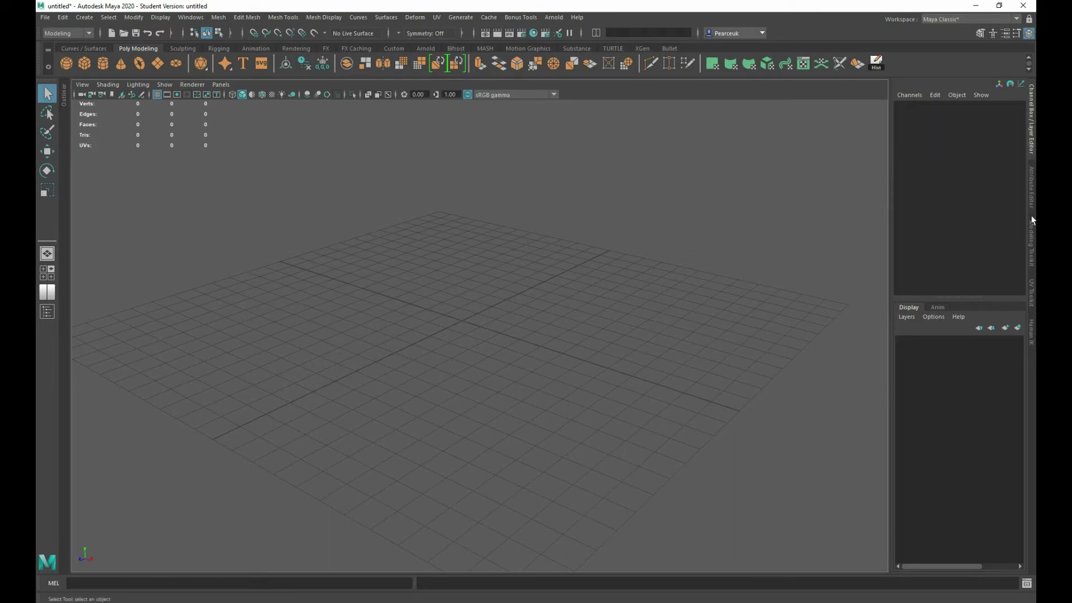
Look through the Attribute Editor, Modeling Toolkit and UV Toolkit, finishing on the Channel Box / Layer Editor.
{"action": "left_click", "coordinate": [1031, 179]}
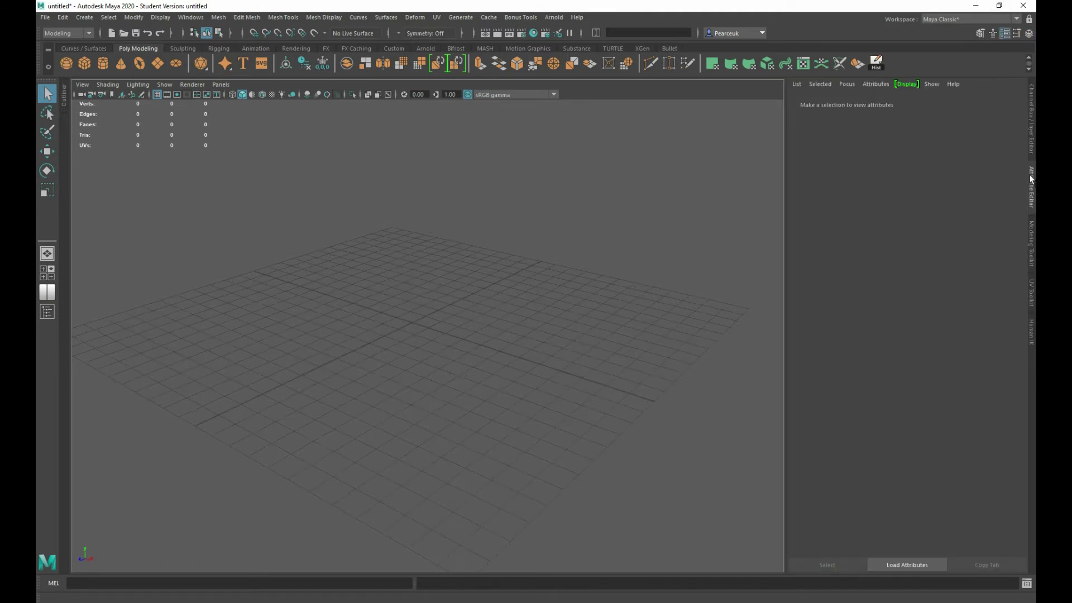
{"action": "left_click", "coordinate": [1032, 241]}
{"action": "left_click", "coordinate": [1032, 293]}
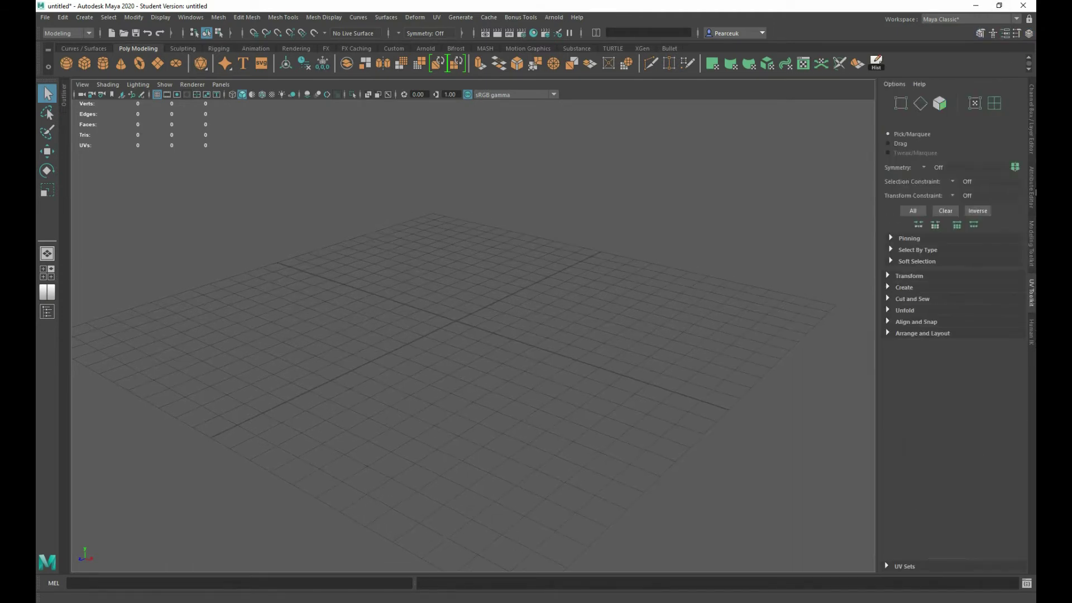
{"action": "left_click", "coordinate": [1032, 136]}
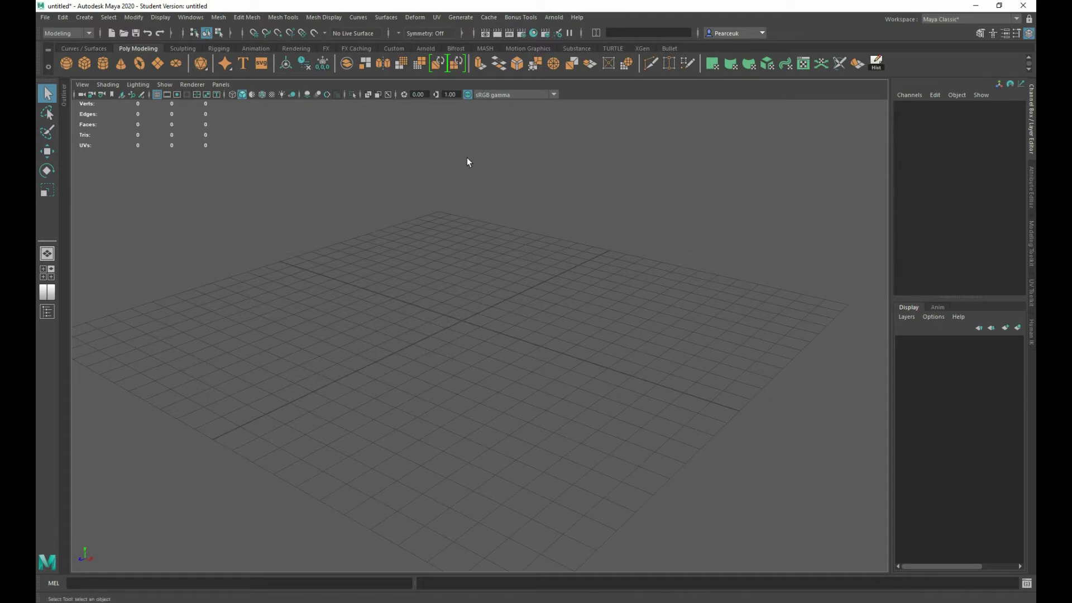
{"action": "scroll", "coordinate": [468, 158], "scroll_direction": "down", "scroll_amount": 3}
{"action": "middle_click_drag", "start_coordinate": [347, 253], "coordinate": [344, 263], "text": "alt"}
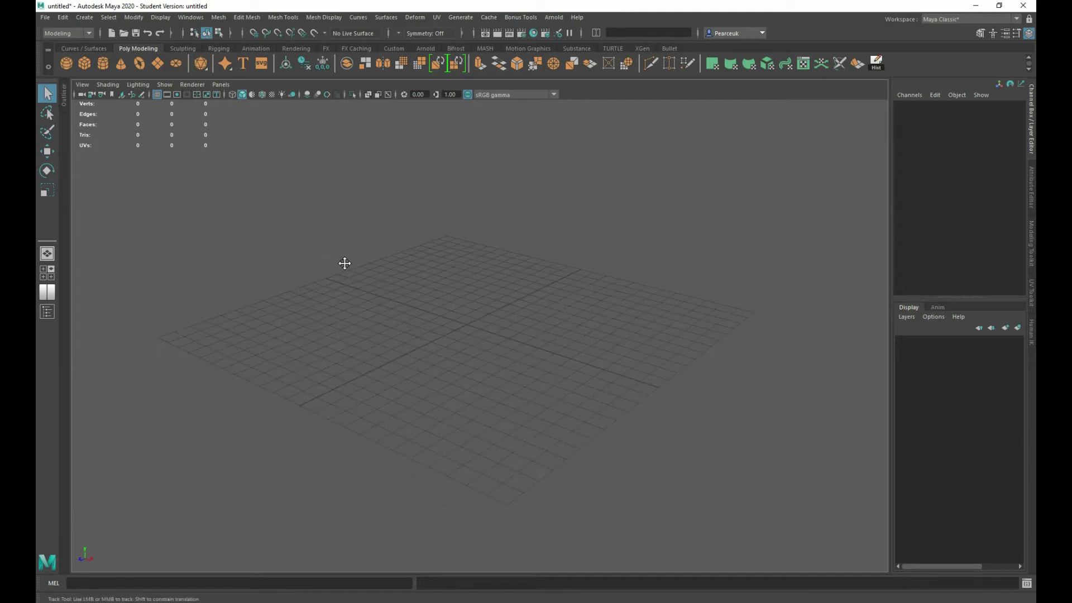
{"action": "right_click_drag", "start_coordinate": [340, 244], "coordinate": [309, 230], "text": "alt"}
{"action": "scroll", "coordinate": [309, 230], "scroll_direction": "down", "scroll_amount": 2}
{"action": "scroll", "coordinate": [264, 314], "scroll_direction": "up", "scroll_amount": 2}
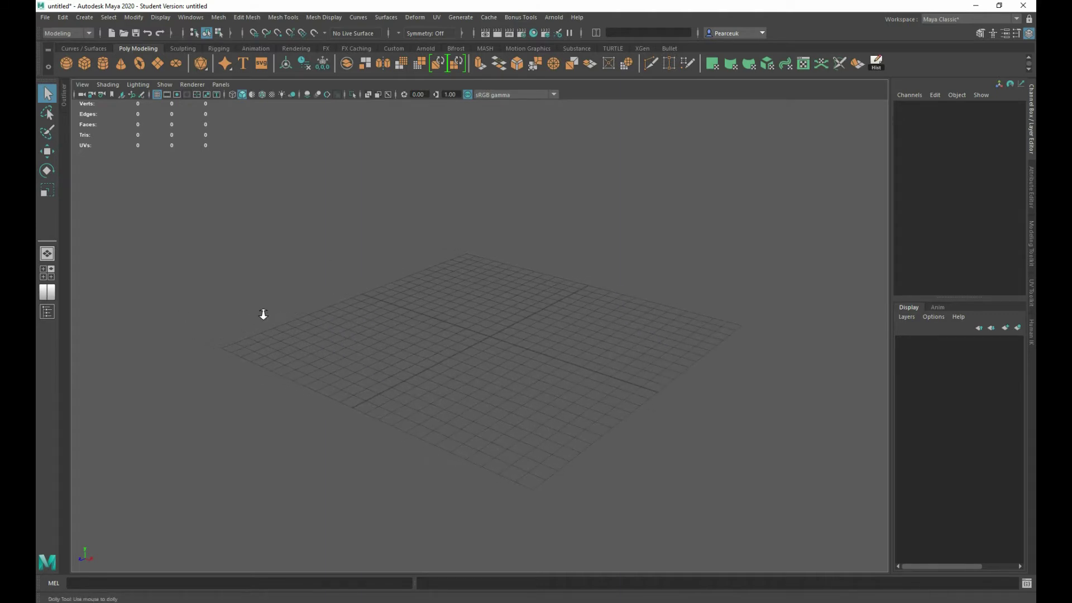
Create a new project named Radio in the 2020 Game Art Projects folder with the default primary locations.
{"action": "left_click", "coordinate": [45, 17]}
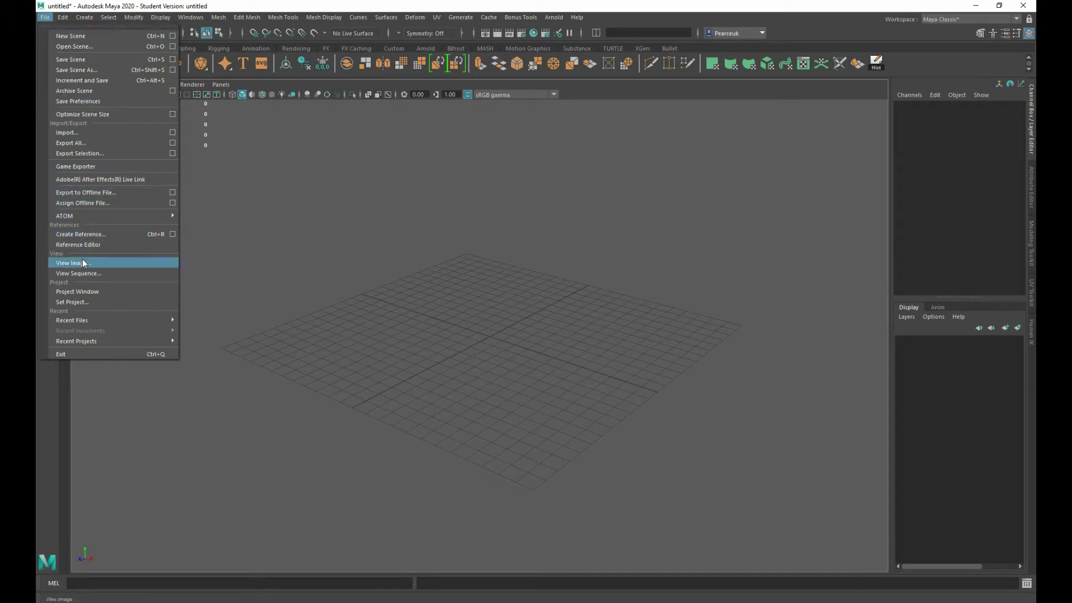
{"action": "left_click", "coordinate": [88, 292]}
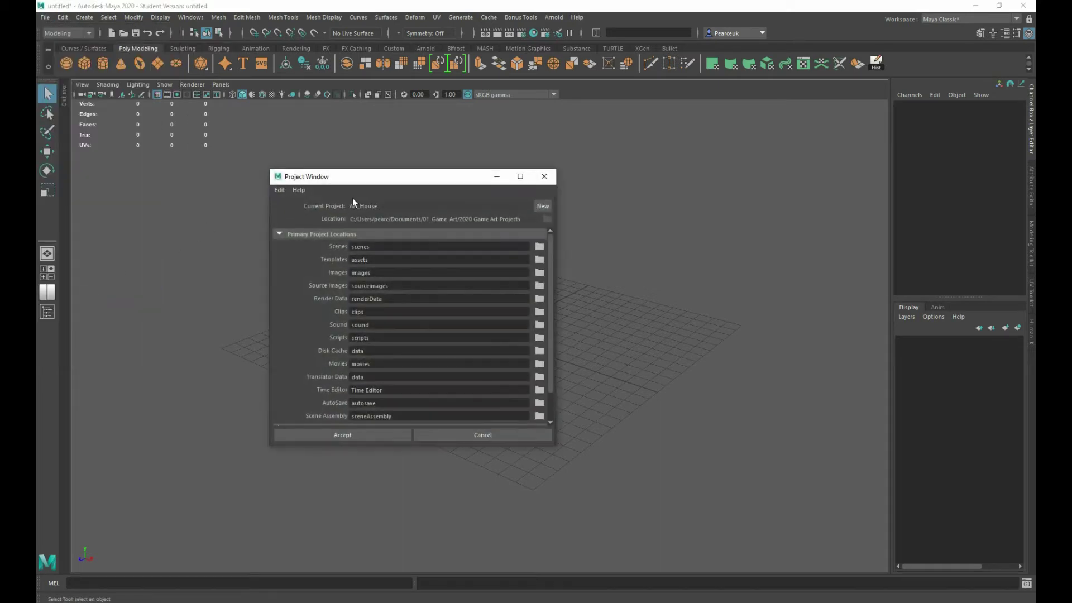
{"action": "left_click", "coordinate": [534, 206]}
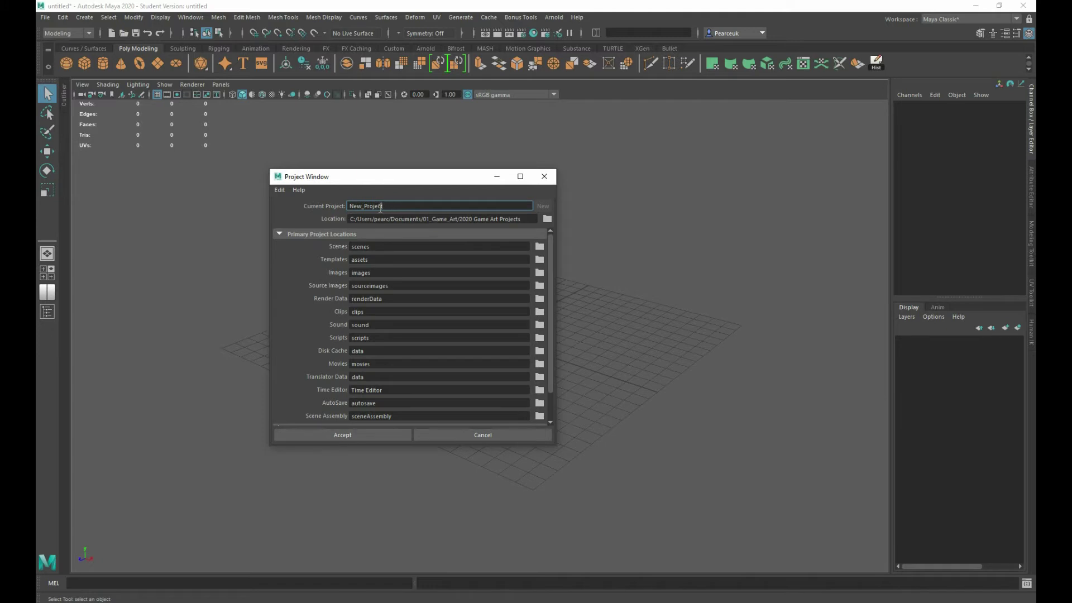
{"action": "left_click_drag", "start_coordinate": [383, 207], "coordinate": [341, 207]}
{"action": "type", "text": "Radio"}
{"action": "left_click", "coordinate": [374, 436]}
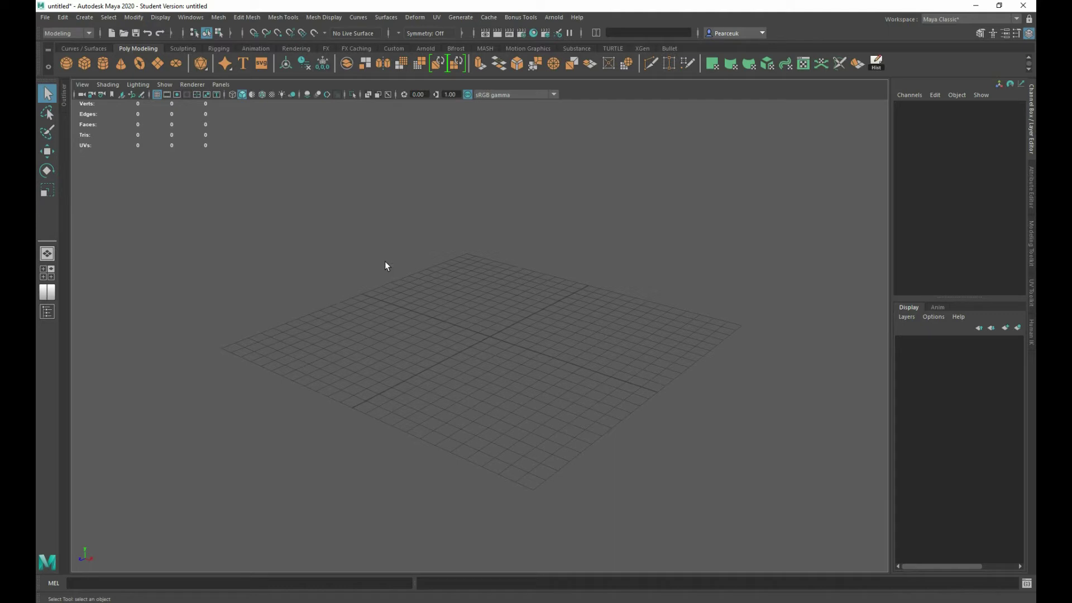
Set the grid to 1000 units with lines every 100, 10 subdivisions, light blue axes, grey grid lines, and perspective and orthographic numbers along the edge.
{"action": "right_click", "coordinate": [158, 96]}
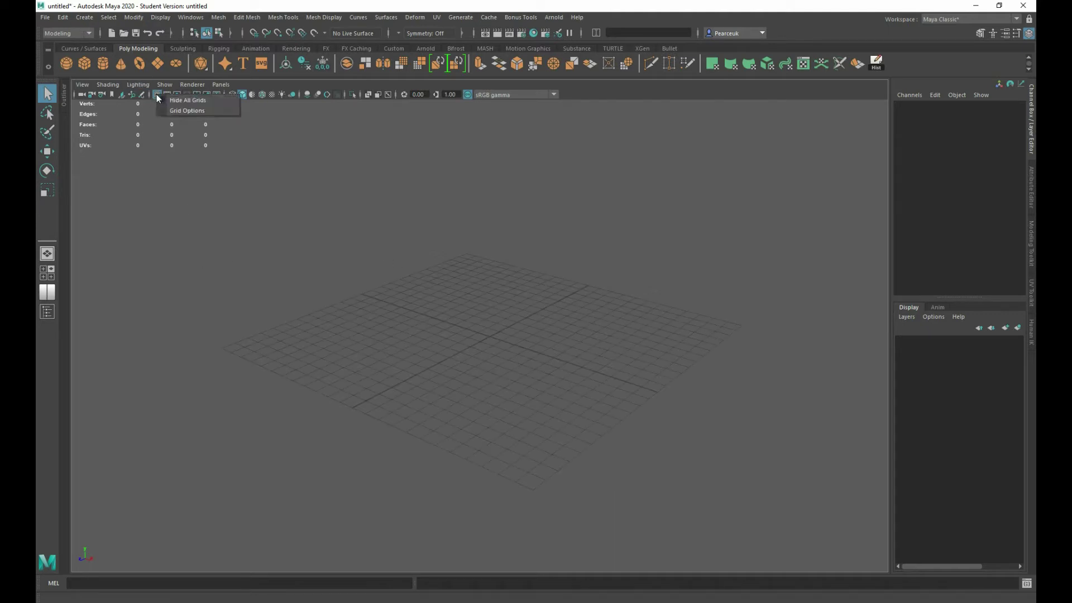
{"action": "left_click", "coordinate": [173, 112]}
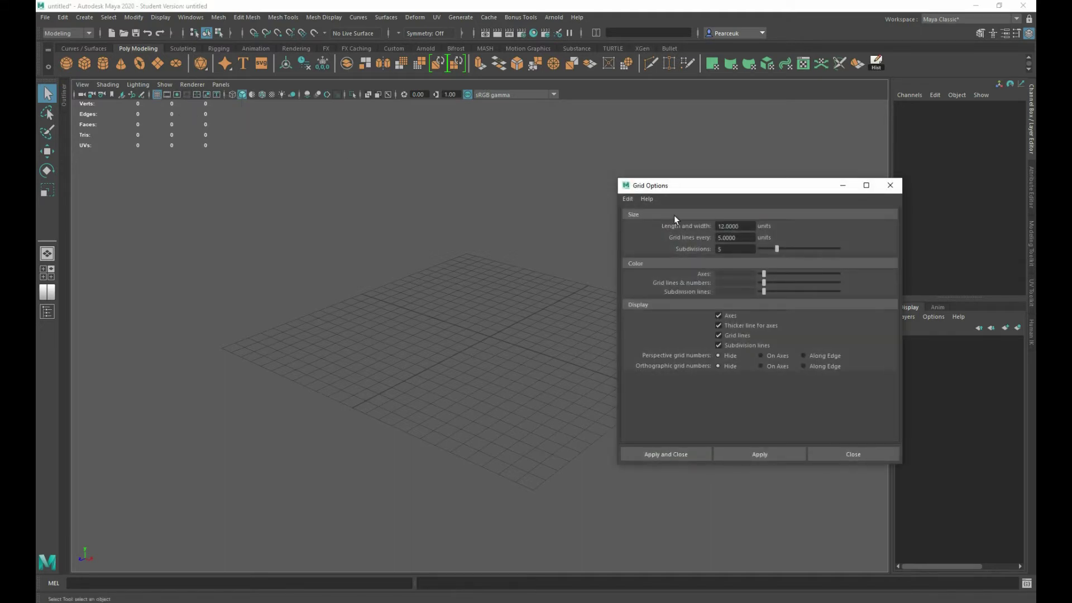
{"action": "left_click_drag", "start_coordinate": [753, 226], "coordinate": [706, 228]}
{"action": "key", "text": "Tab"}
{"action": "type", "text": "100"}
{"action": "key", "text": "Tab"}
{"action": "left_click_drag", "start_coordinate": [822, 274], "coordinate": [768, 283]}
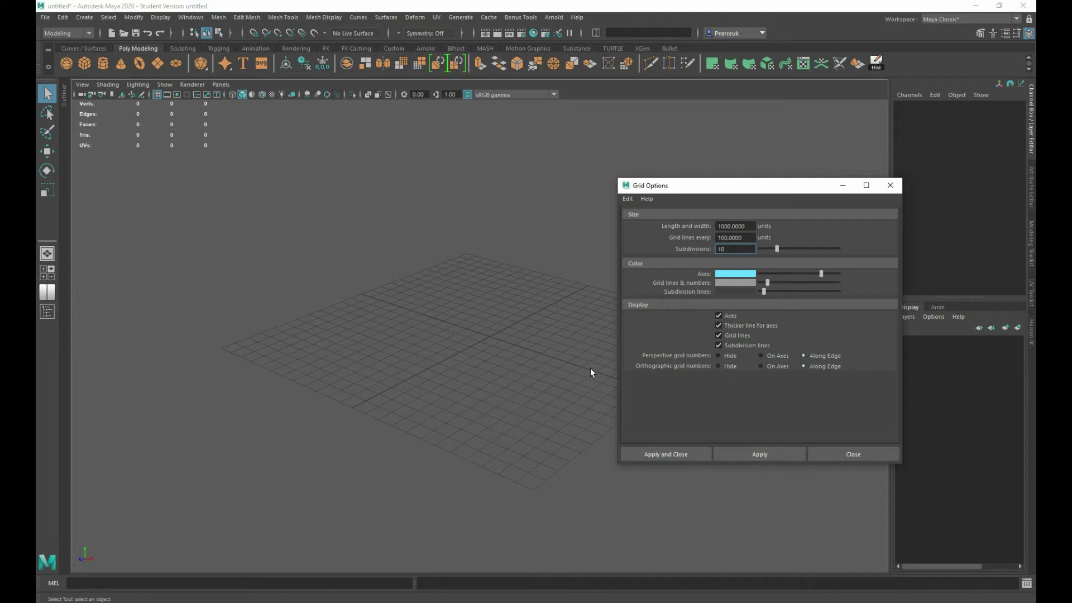
{"action": "left_click", "coordinate": [695, 453]}
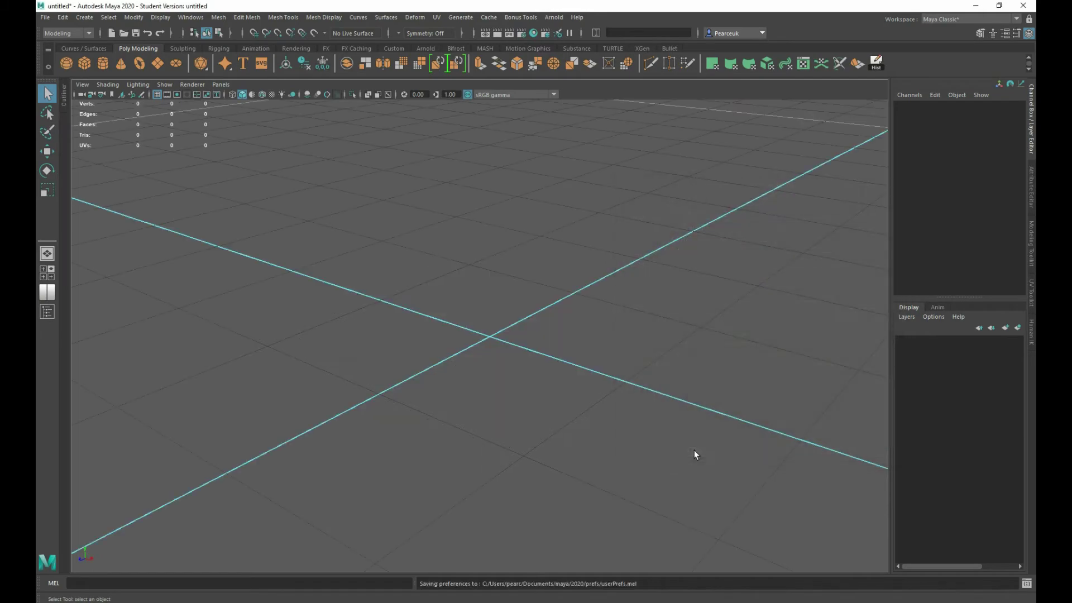
Examine the grid lines, axes and edge numbers in the perspective view from several angles and distances.
{"action": "scroll", "coordinate": [541, 337], "scroll_direction": "up", "scroll_amount": 2}
{"action": "scroll", "coordinate": [541, 337], "scroll_direction": "down", "scroll_amount": 6}
{"action": "middle_click_drag", "start_coordinate": [508, 312], "coordinate": [489, 344], "text": "alt"}
{"action": "left_click_drag", "start_coordinate": [488, 344], "coordinate": [541, 345], "text": "alt"}
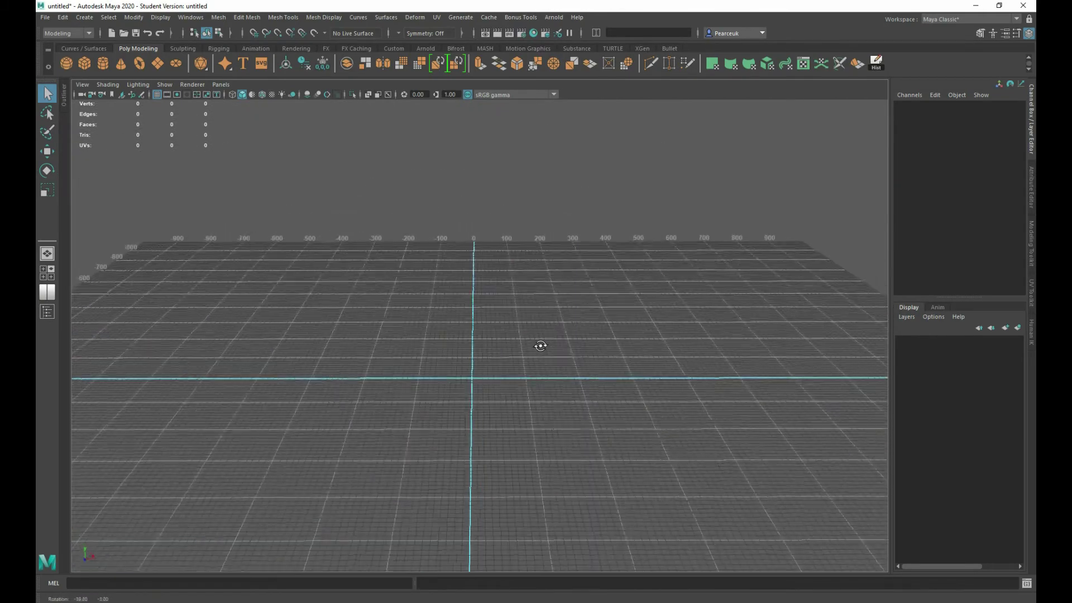
{"action": "right_click_drag", "start_coordinate": [535, 342], "coordinate": [486, 332], "text": "alt"}
{"action": "left_click_drag", "start_coordinate": [485, 332], "coordinate": [592, 393], "text": "alt"}
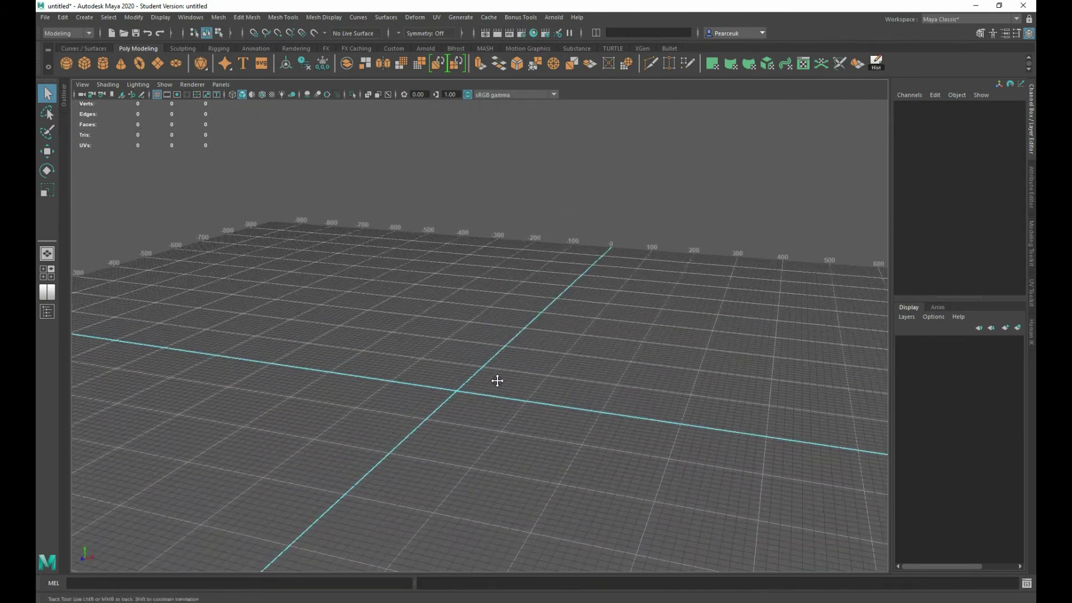
{"action": "left_click_drag", "start_coordinate": [496, 381], "coordinate": [501, 235], "text": "alt"}
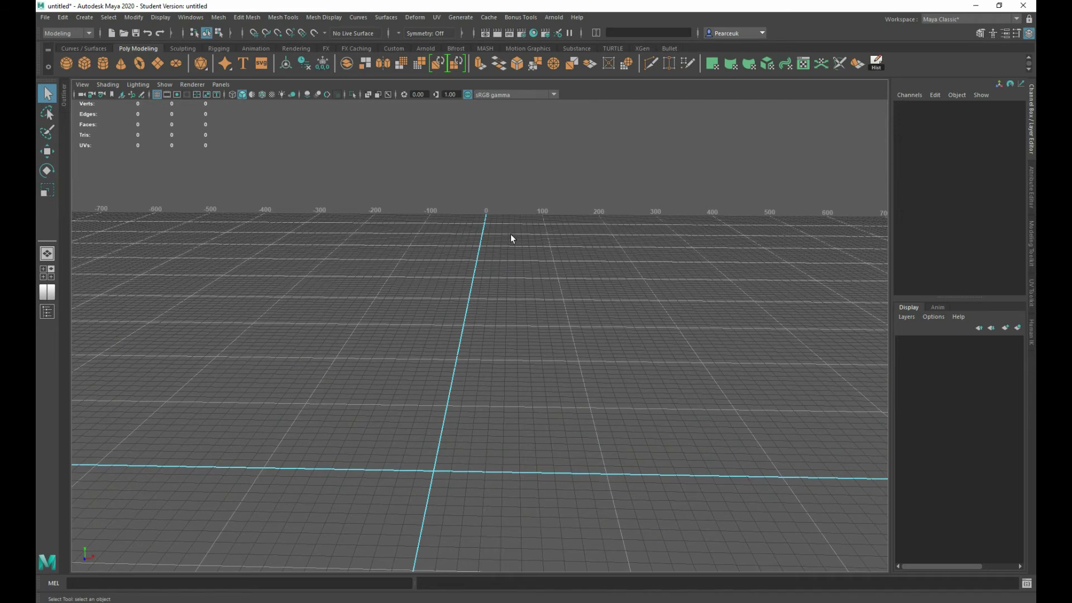
{"action": "left_click_drag", "start_coordinate": [484, 282], "coordinate": [485, 269], "text": "alt"}
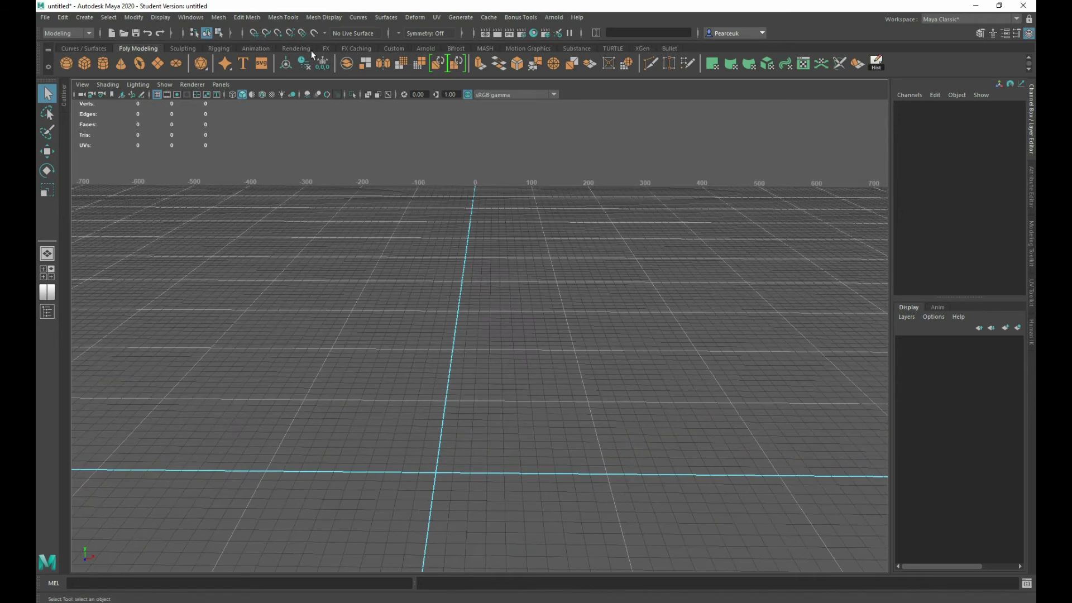
Reopen the grid options beside the grid and compare the size, spacing and subdivision settings with the perspective view.
{"action": "right_click", "coordinate": [158, 95]}
{"action": "left_click", "coordinate": [178, 111]}
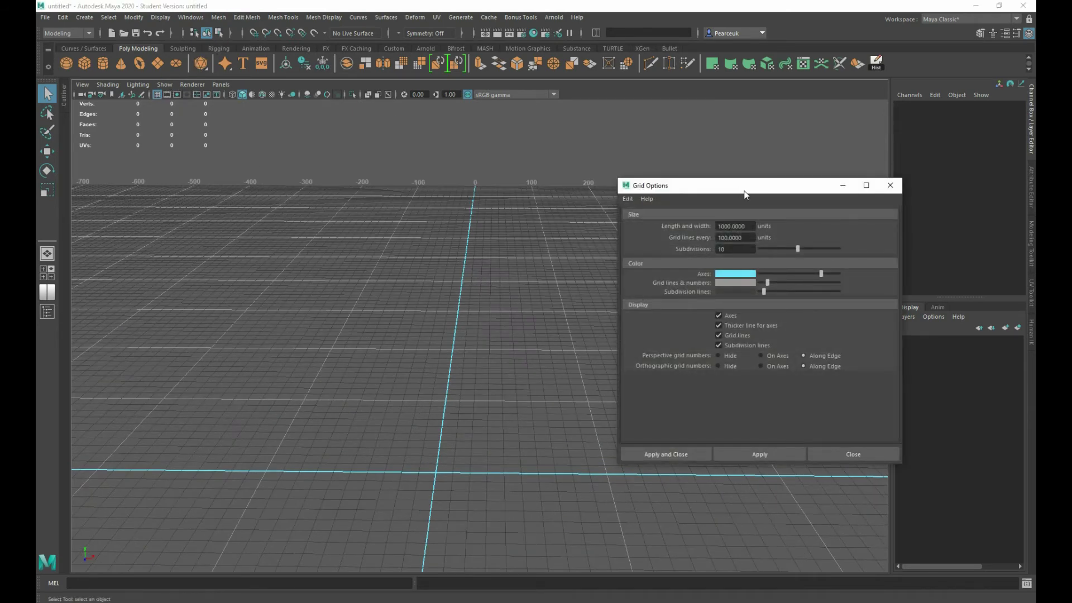
{"action": "left_click_drag", "start_coordinate": [743, 187], "coordinate": [229, 183]}
{"action": "left_click_drag", "start_coordinate": [492, 207], "coordinate": [511, 316], "text": "alt"}
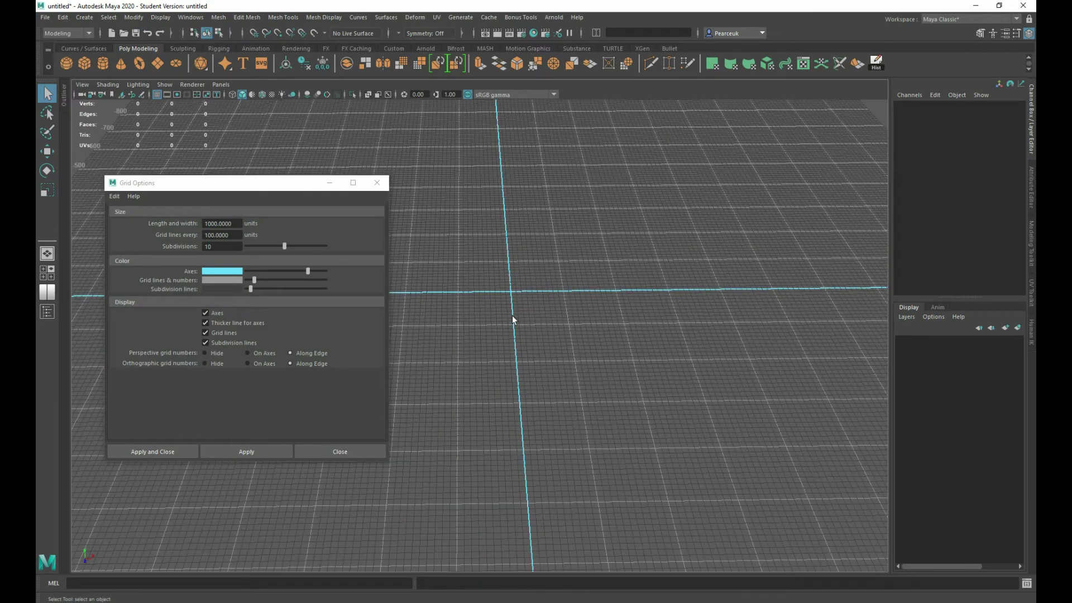
{"action": "scroll", "coordinate": [512, 266], "scroll_direction": "down", "scroll_amount": 4}
{"action": "middle_click_drag", "start_coordinate": [512, 265], "coordinate": [504, 298], "text": "alt"}
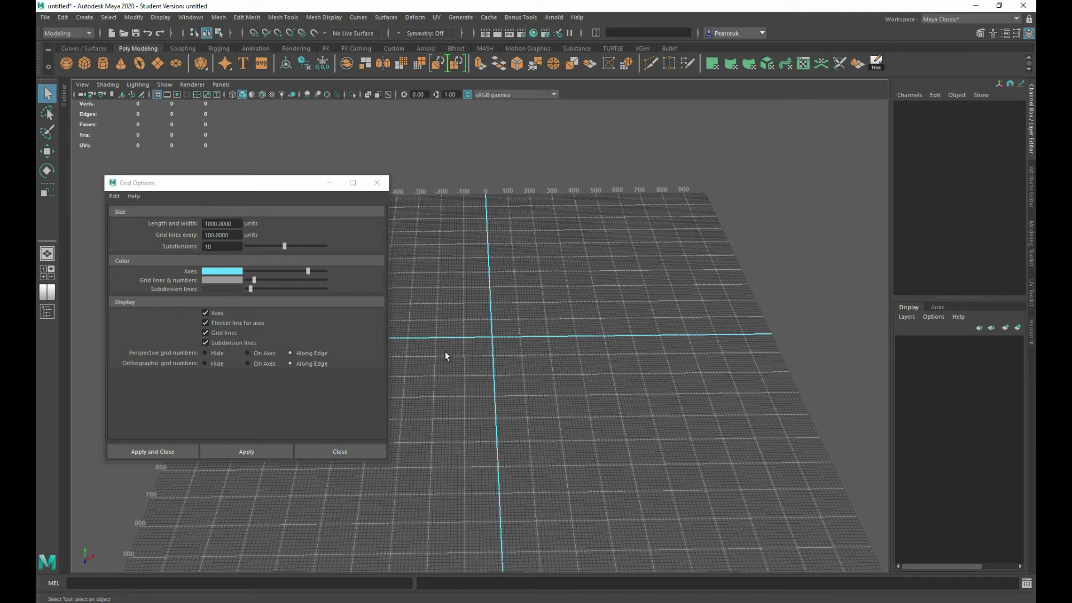
{"action": "left_click_drag", "start_coordinate": [492, 336], "coordinate": [490, 339], "text": "alt"}
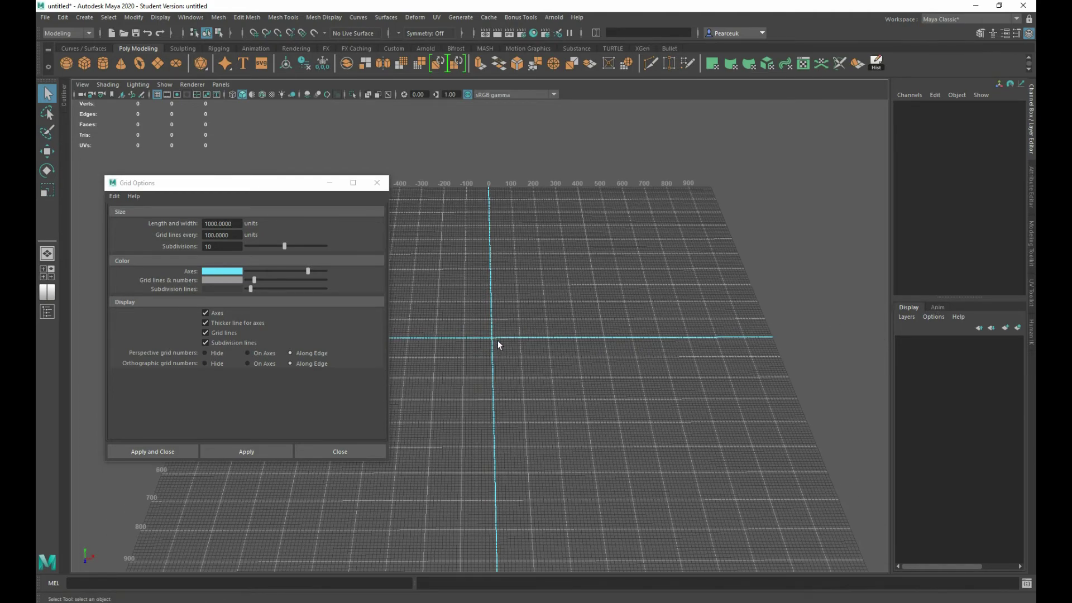
{"action": "left_click_drag", "start_coordinate": [497, 338], "coordinate": [494, 302], "text": "alt"}
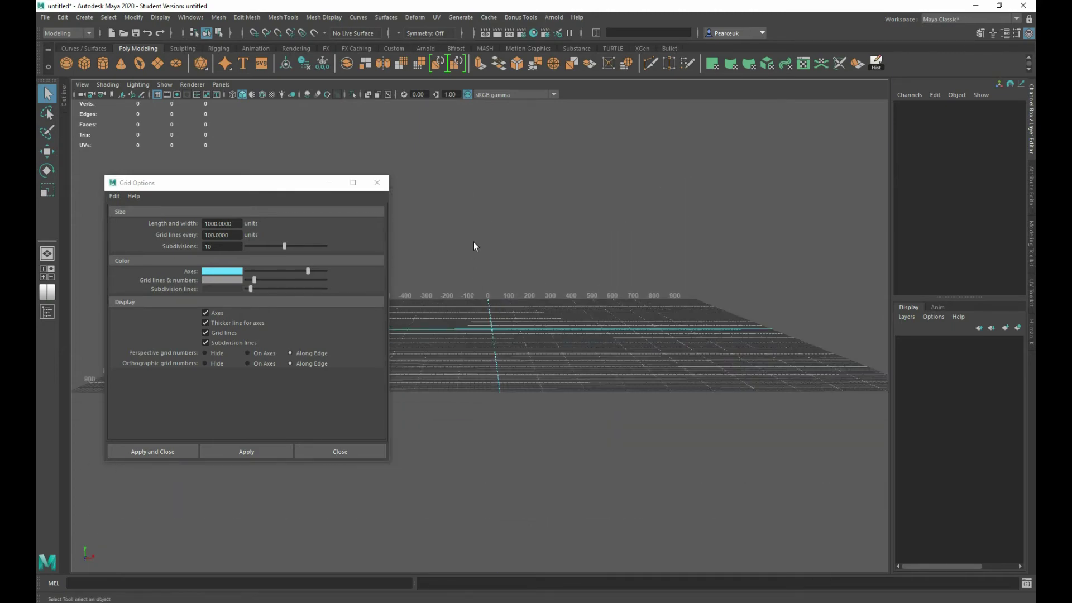
Inspect the 100-unit grid squares and their subdivisions from above, up close and farther away, and close the grid options.
{"action": "left_click_drag", "start_coordinate": [455, 212], "coordinate": [453, 201], "text": "alt"}
{"action": "left_click_drag", "start_coordinate": [443, 328], "coordinate": [445, 359], "text": "alt"}
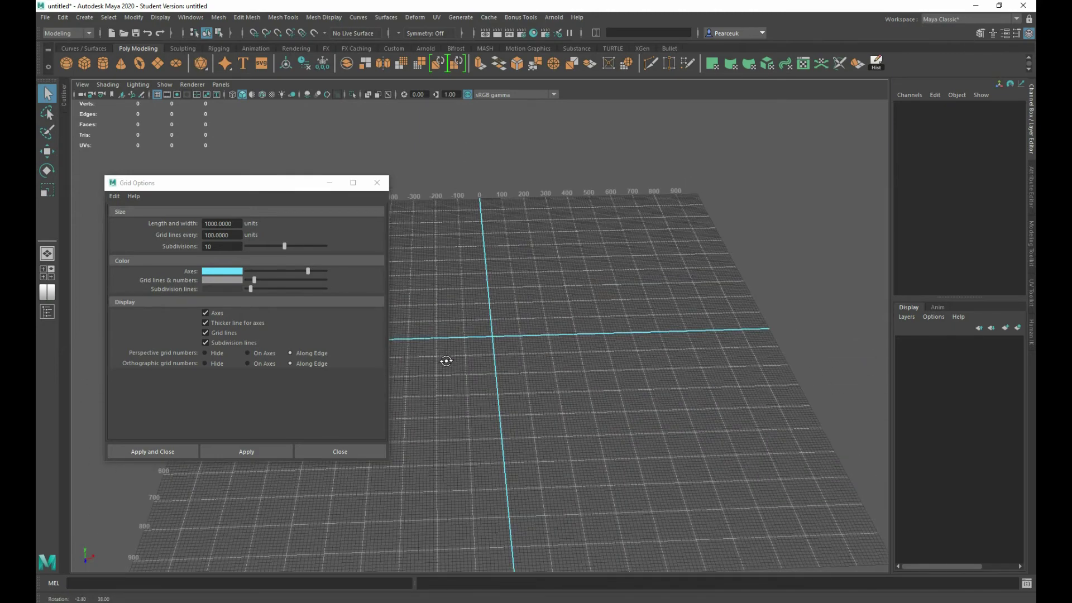
{"action": "left_click_drag", "start_coordinate": [545, 342], "coordinate": [551, 366], "text": "alt"}
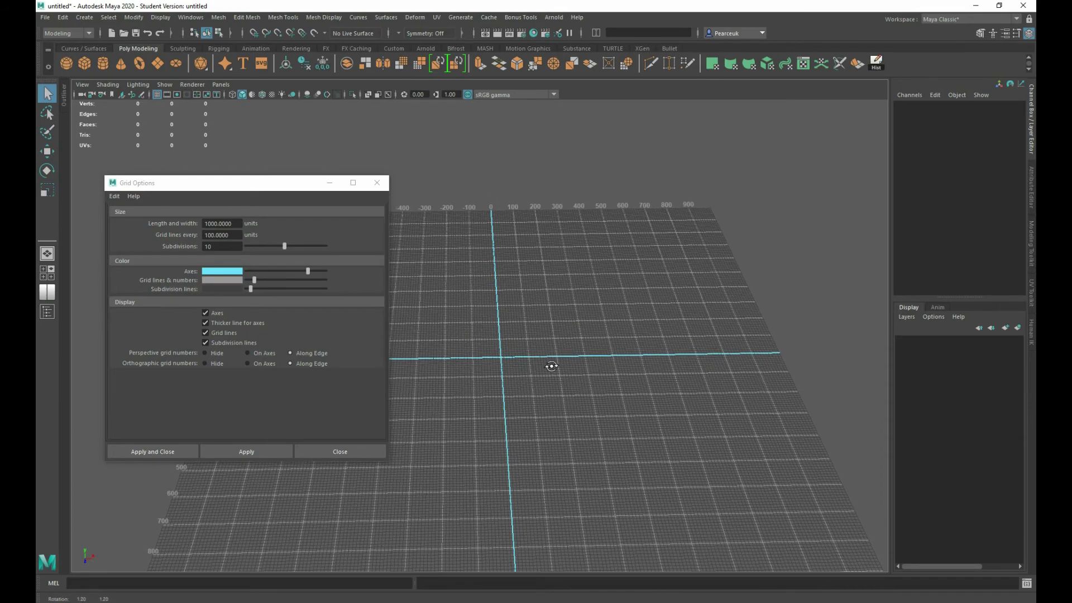
{"action": "right_click_drag", "start_coordinate": [570, 366], "coordinate": [640, 345], "text": "alt"}
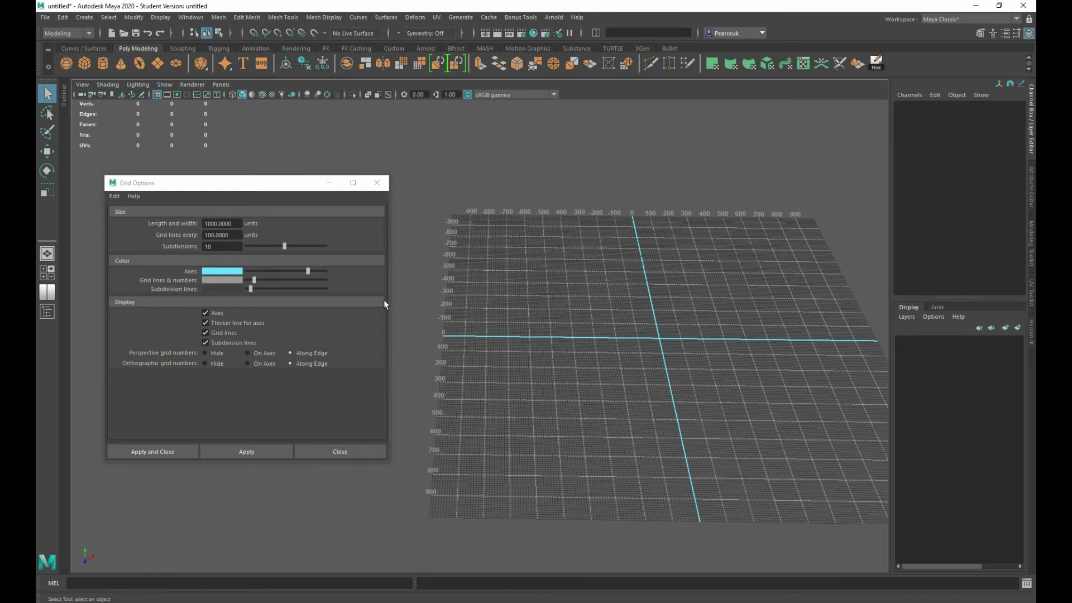
{"action": "middle_click_drag", "start_coordinate": [622, 342], "coordinate": [552, 377], "text": "alt"}
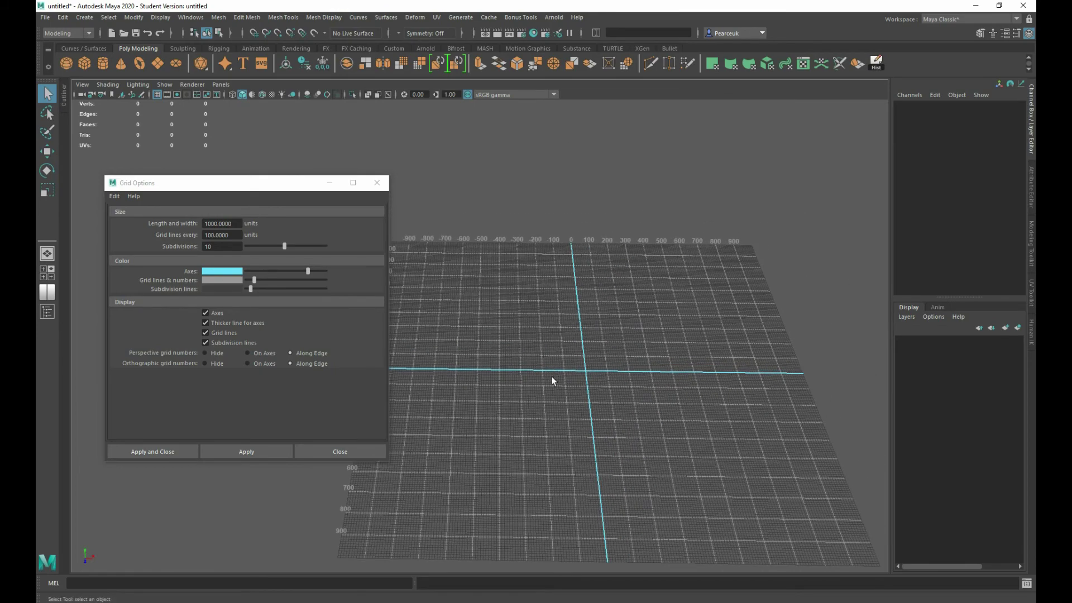
{"action": "scroll", "coordinate": [551, 377], "scroll_direction": "up", "scroll_amount": 10}
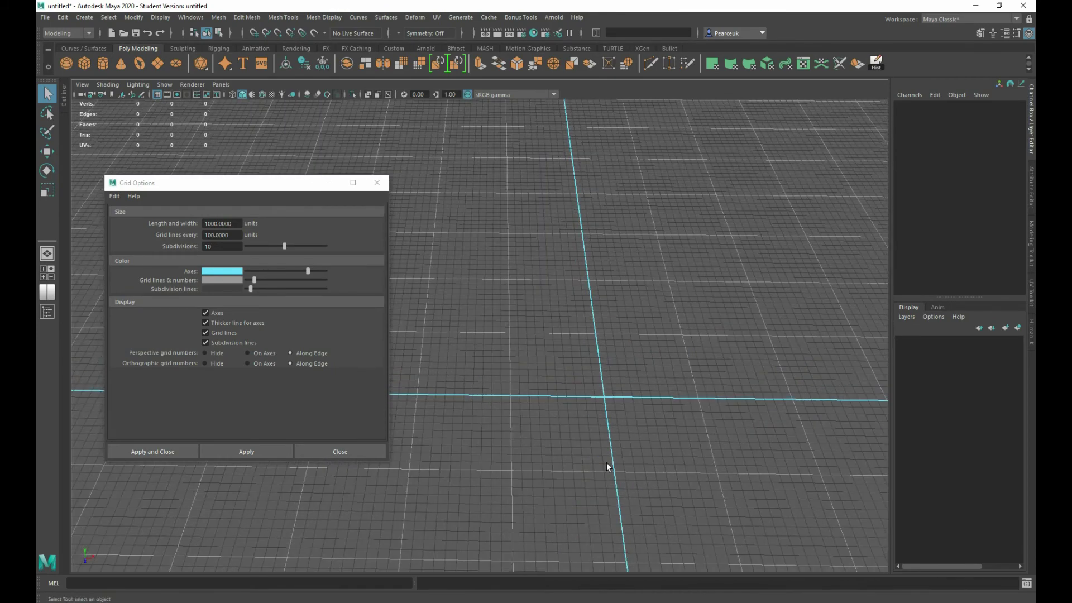
{"action": "left_click_drag", "start_coordinate": [608, 467], "coordinate": [529, 420], "text": "alt"}
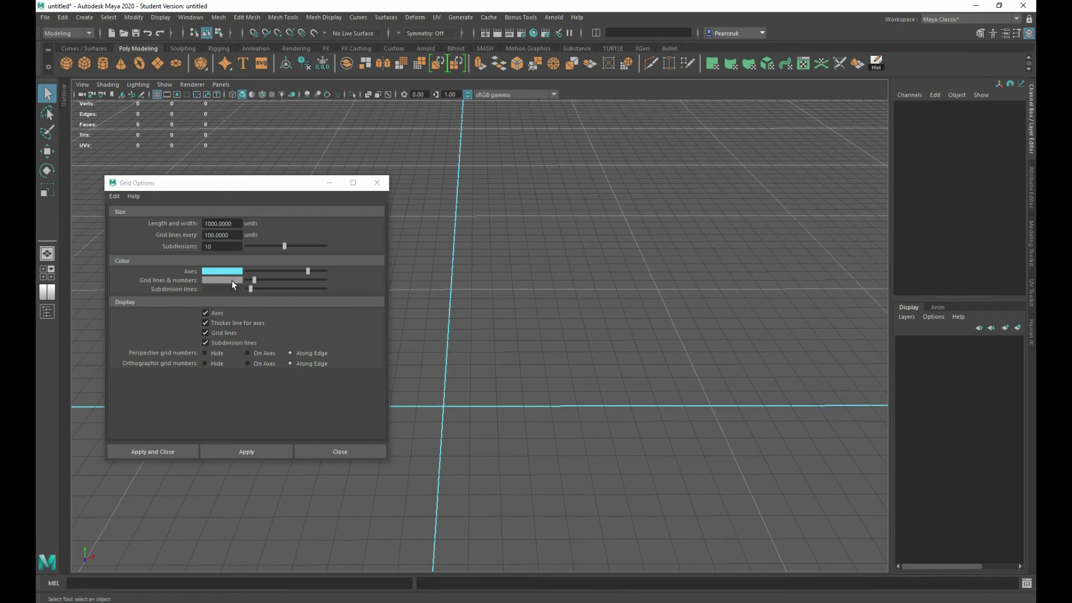
{"action": "scroll", "coordinate": [575, 286], "scroll_direction": "down", "scroll_amount": 5}
{"action": "middle_click_drag", "start_coordinate": [567, 305], "coordinate": [549, 378], "text": "alt"}
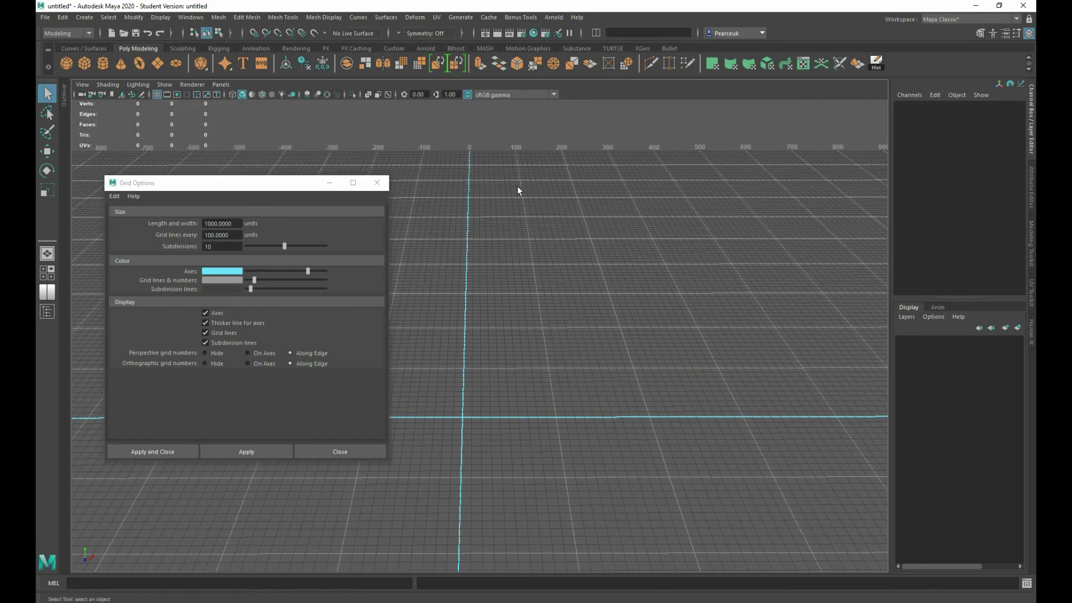
{"action": "left_click_drag", "start_coordinate": [604, 228], "coordinate": [670, 363], "text": "alt"}
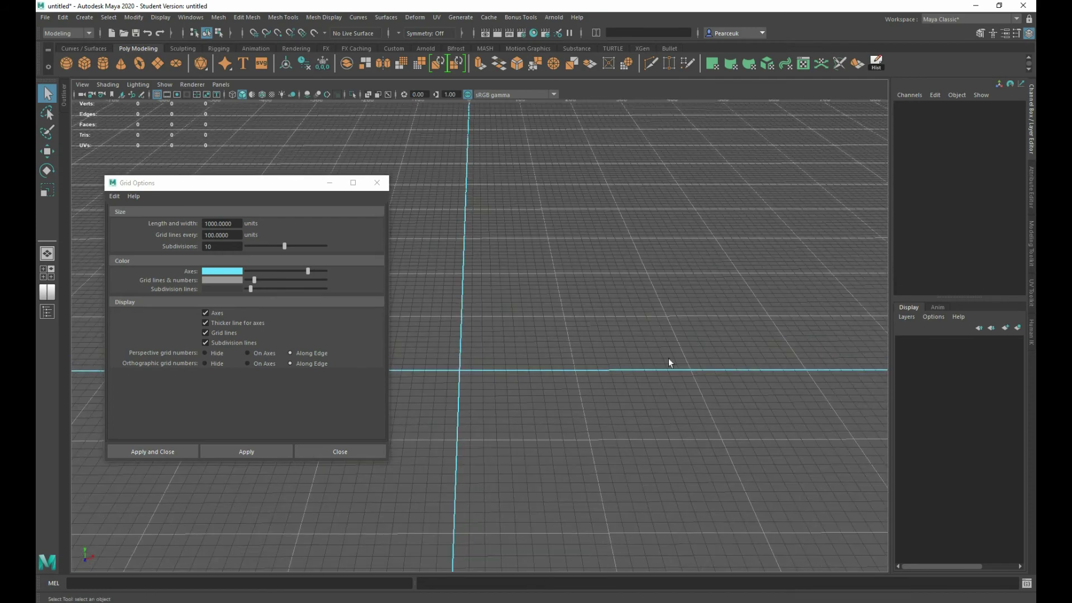
{"action": "left_click", "coordinate": [379, 184]}
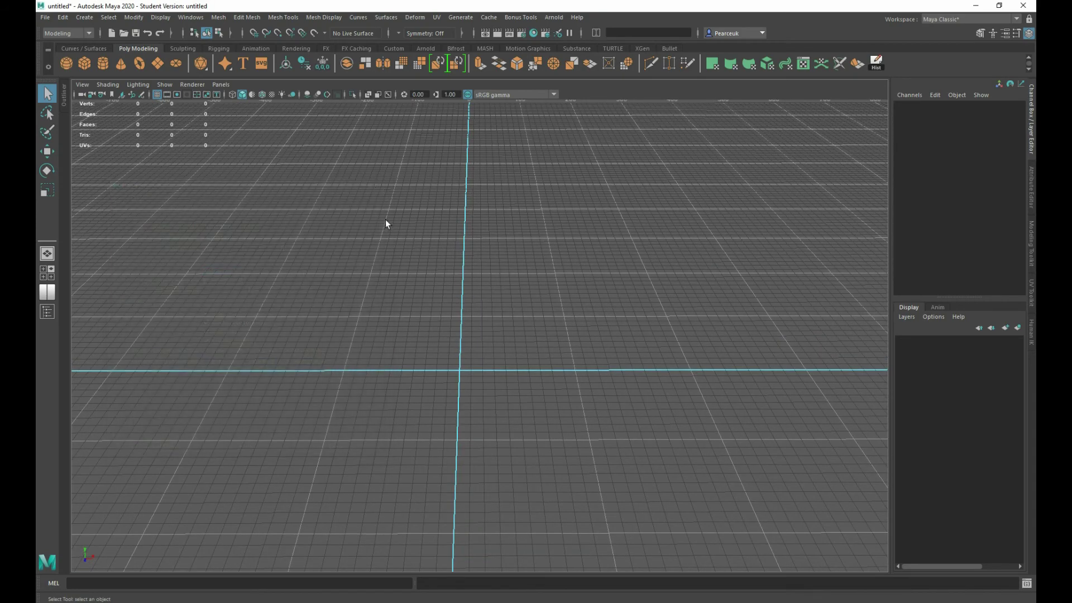
Set the grid's length and width to 200 units in the grid options and apply the change.
{"action": "middle_click_drag", "start_coordinate": [386, 219], "coordinate": [388, 301], "text": "alt"}
{"action": "scroll", "coordinate": [368, 332], "scroll_direction": "down", "scroll_amount": 3}
{"action": "scroll", "coordinate": [388, 301], "scroll_direction": "up", "scroll_amount": 2}
{"action": "scroll", "coordinate": [388, 301], "scroll_direction": "down", "scroll_amount": 5}
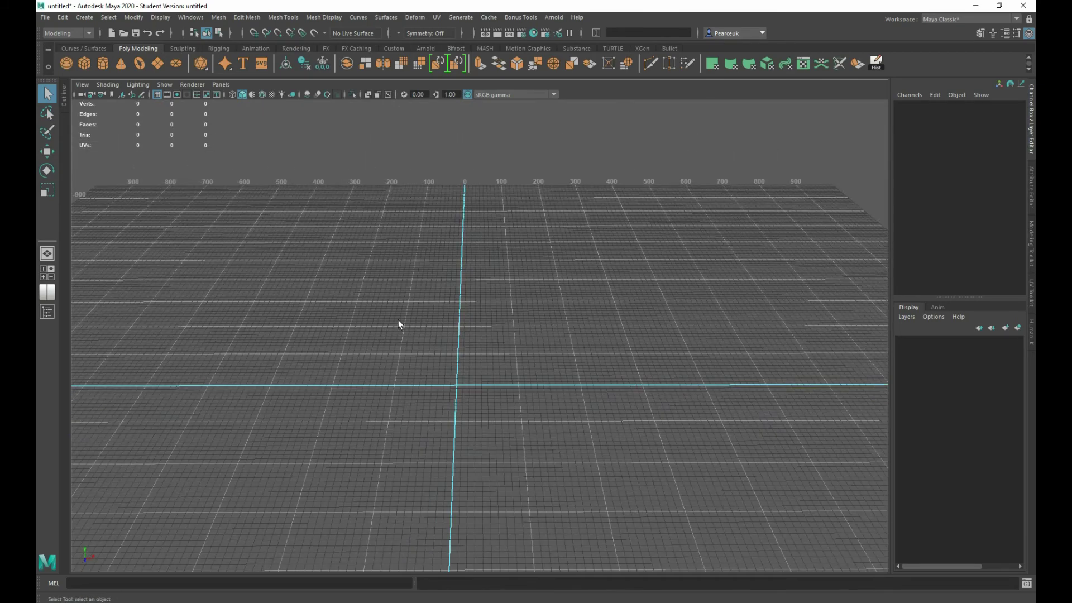
{"action": "left_click_drag", "start_coordinate": [511, 393], "coordinate": [690, 297], "text": "alt"}
{"action": "right_click_drag", "start_coordinate": [190, 322], "coordinate": [316, 377], "text": "alt"}
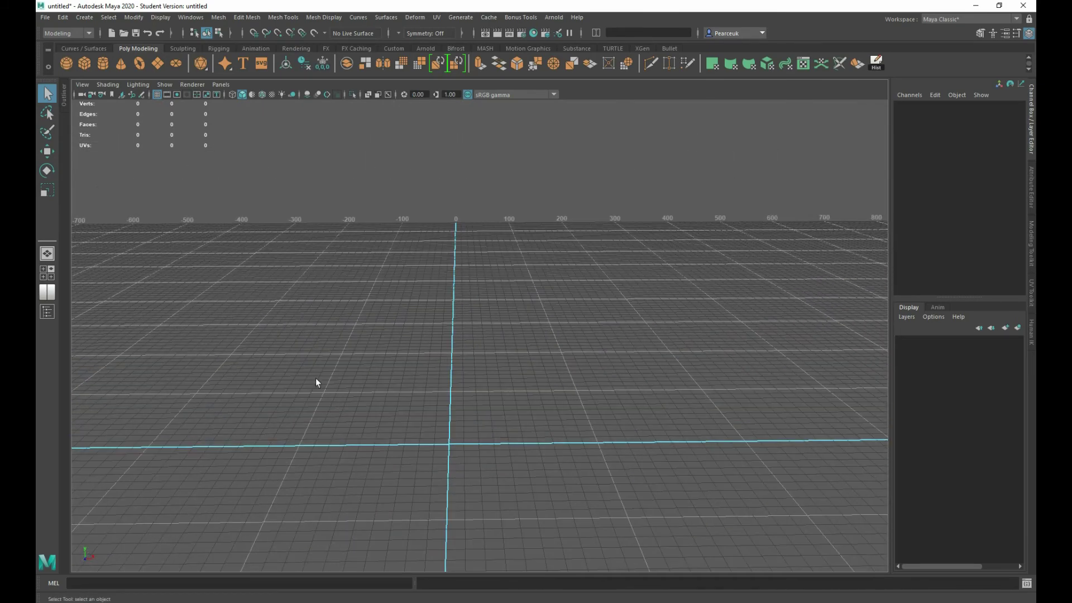
{"action": "right_click", "coordinate": [158, 95]}
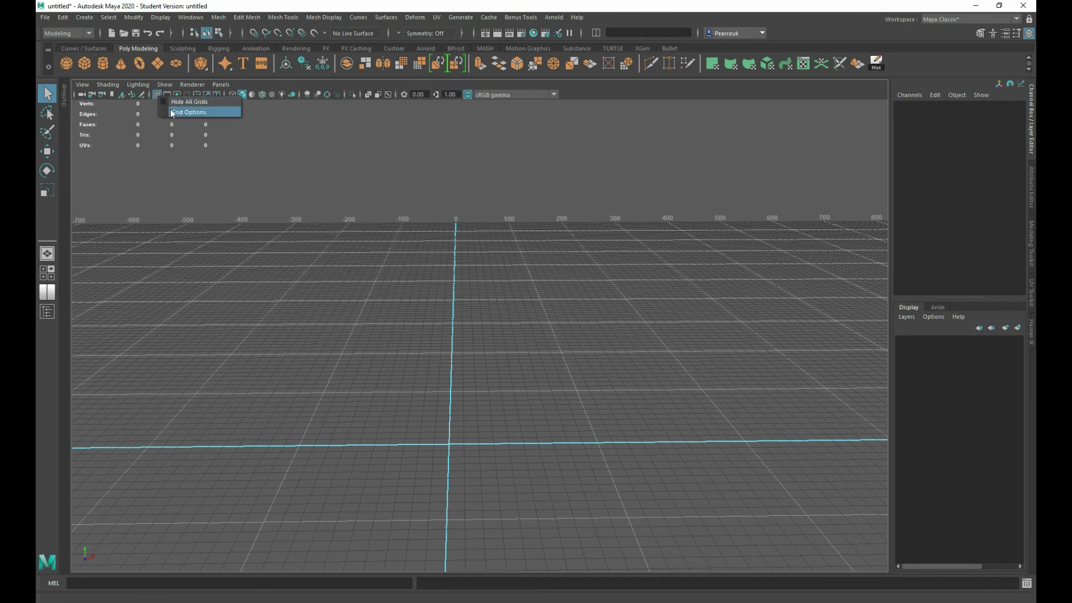
{"action": "left_click", "coordinate": [215, 114]}
{"action": "double_click", "coordinate": [231, 226]}
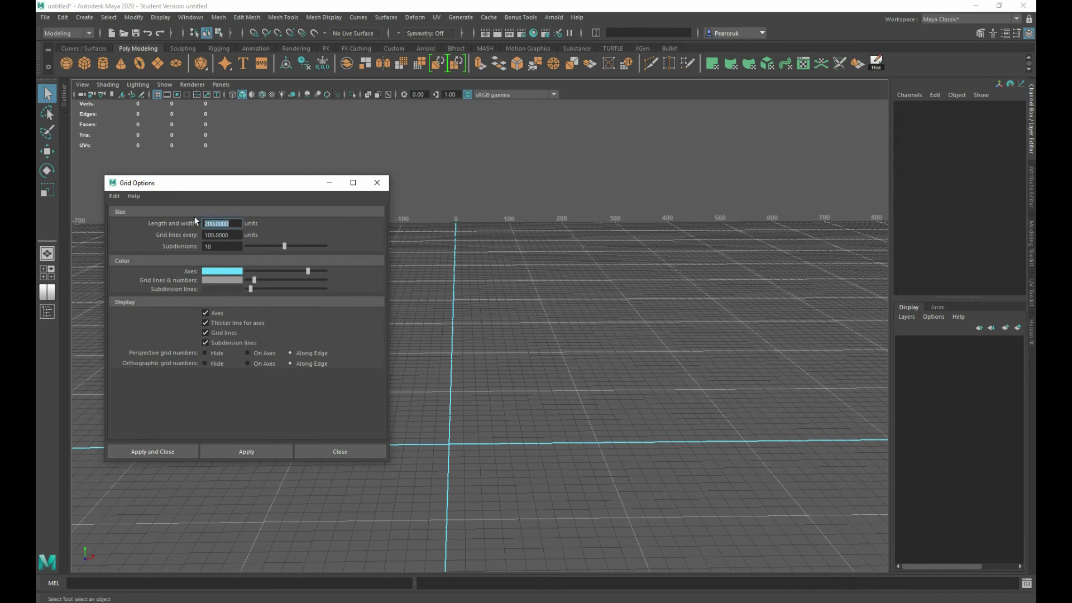
{"action": "left_click", "coordinate": [166, 454]}
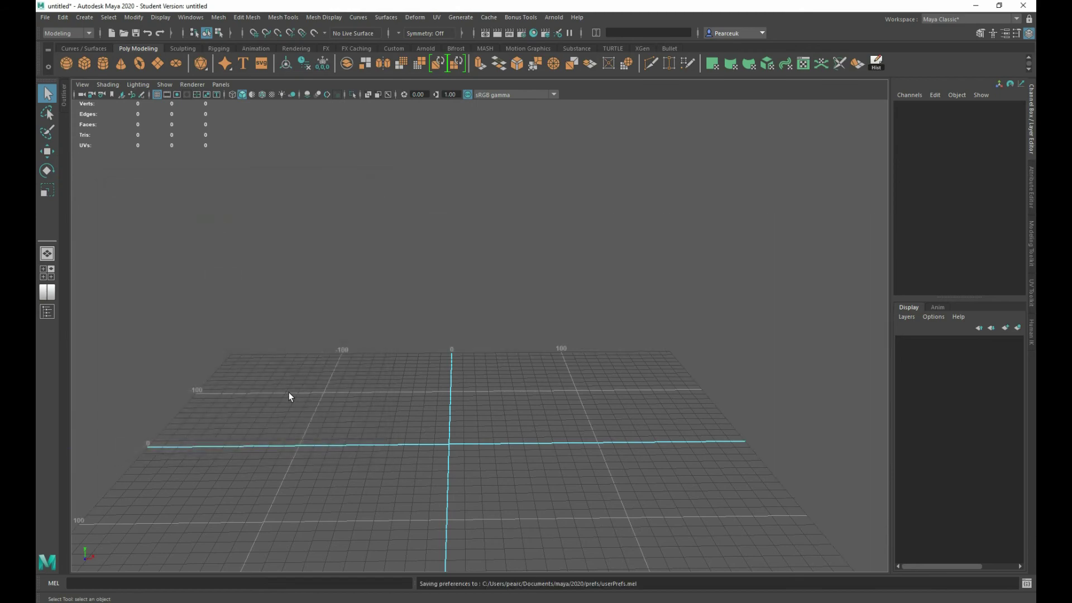
Examine the 200-unit grid's extent, axes and line spacing in the perspective view from several angles.
{"action": "middle_click_drag", "start_coordinate": [332, 314], "coordinate": [332, 289], "text": "alt"}
{"action": "left_click_drag", "start_coordinate": [332, 290], "coordinate": [332, 303], "text": "alt"}
{"action": "right_click_drag", "start_coordinate": [333, 304], "coordinate": [425, 374], "text": "alt"}
{"action": "left_click_drag", "start_coordinate": [648, 328], "coordinate": [371, 380], "text": "alt"}
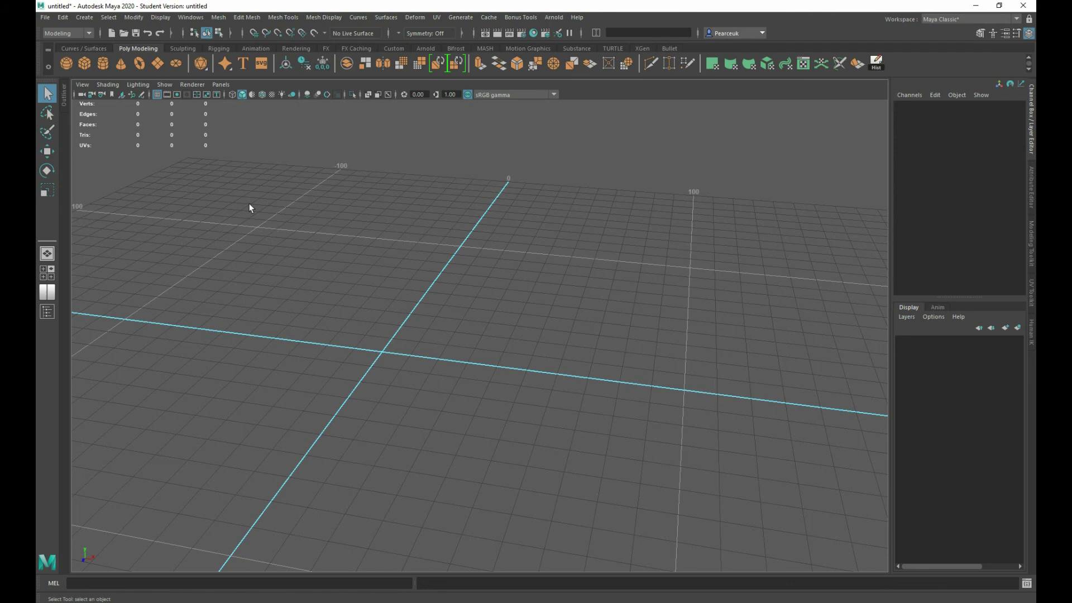
{"action": "left_click_drag", "start_coordinate": [249, 204], "coordinate": [352, 290], "text": "alt"}
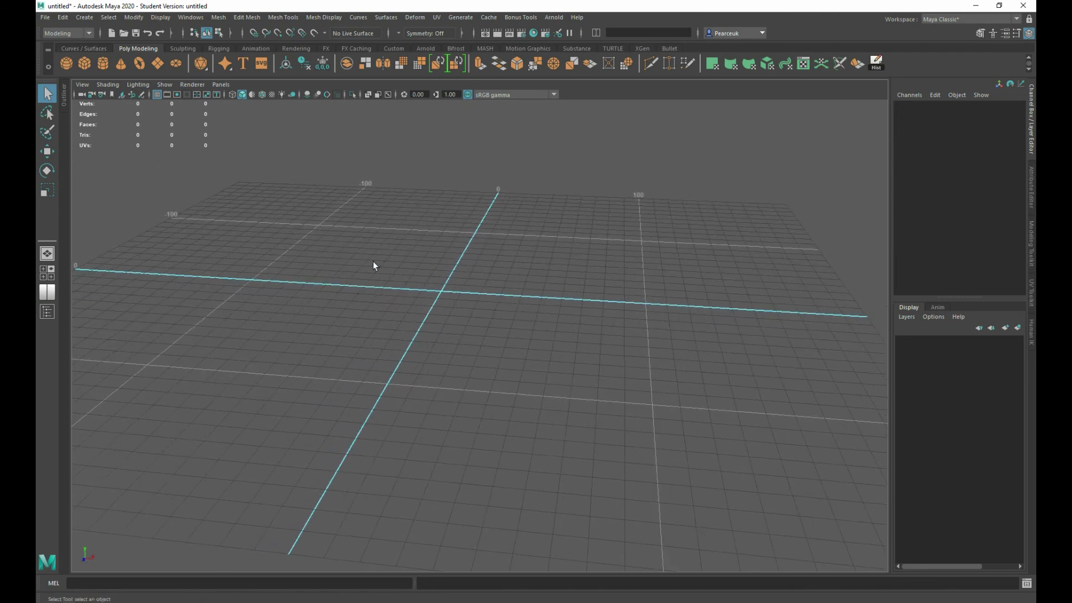
{"action": "scroll", "coordinate": [381, 253], "scroll_direction": "up", "scroll_amount": 1}
{"action": "middle_click_drag", "start_coordinate": [336, 200], "coordinate": [358, 259], "text": "alt"}
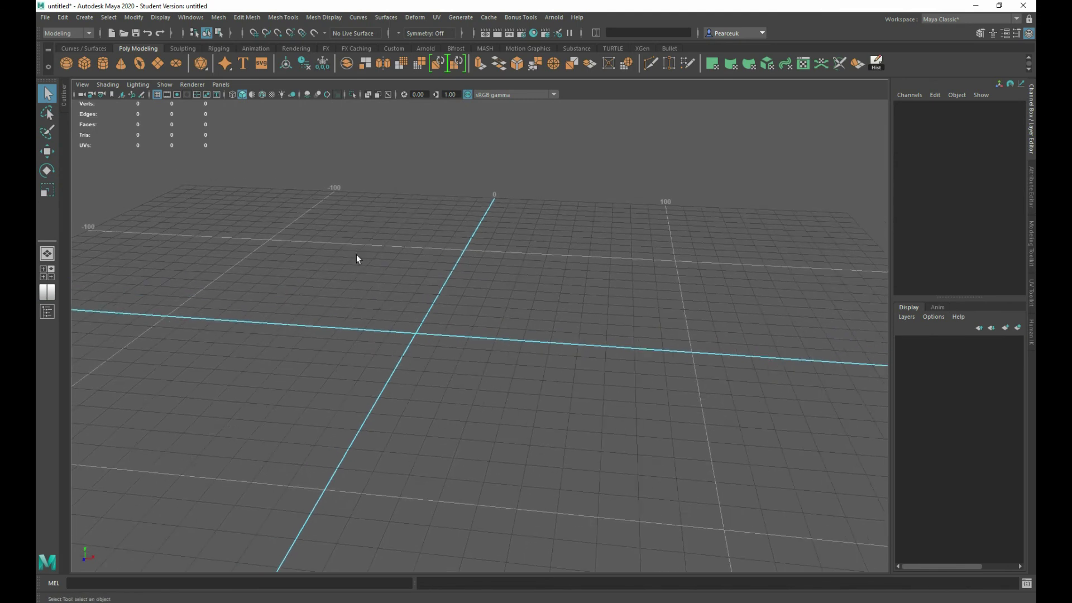